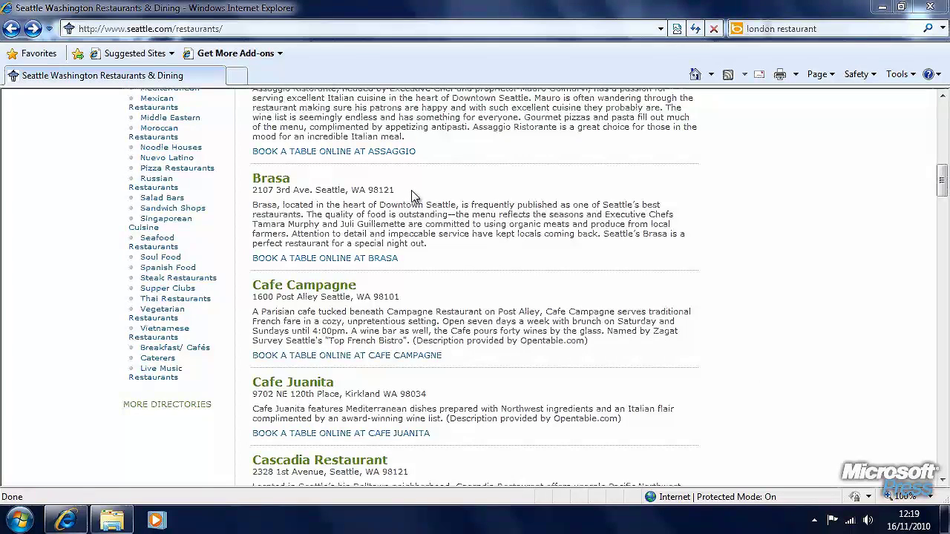
# Select Brasa's street address and bring up its Accelerator actions for a Bing translation preview
pyautogui.moveTo(411, 191); pyautogui.dragTo(252, 191)
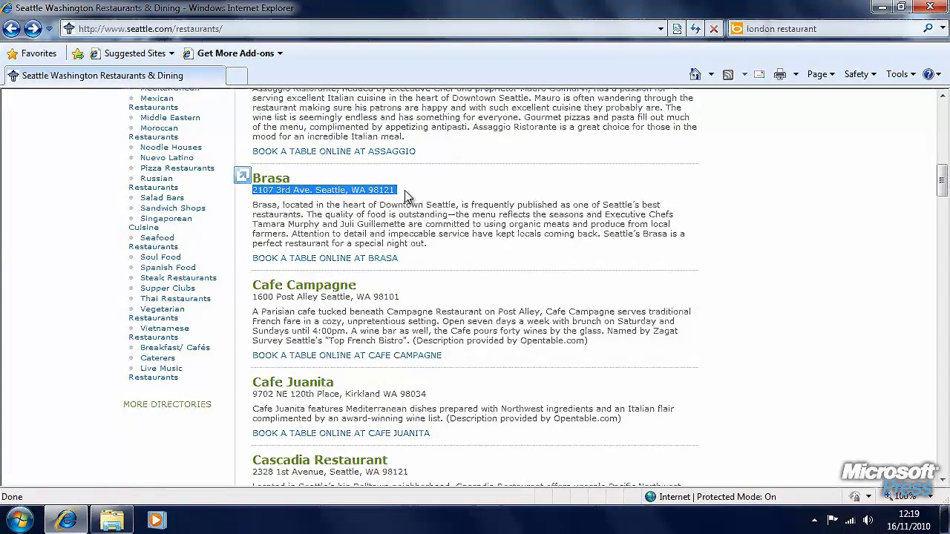
pyautogui.click(242, 178)
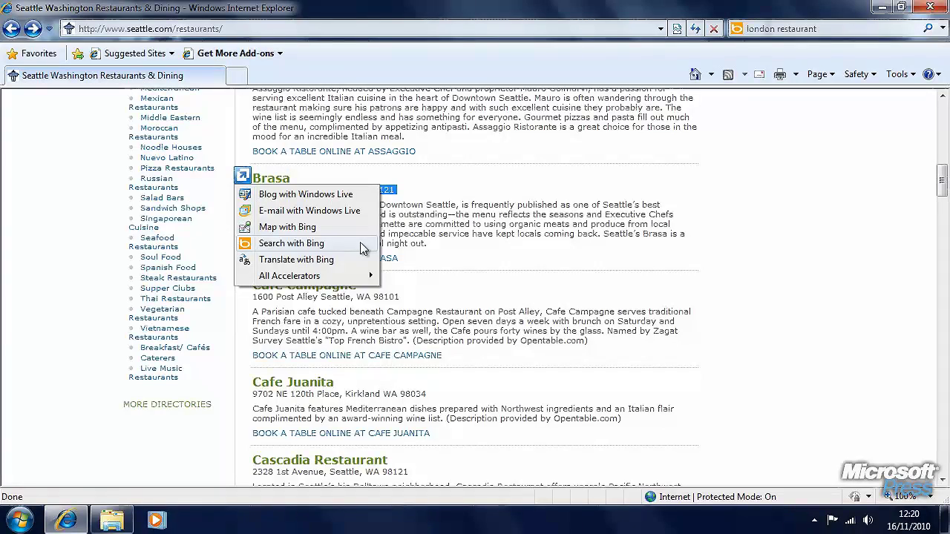
pyautogui.moveTo(297, 260)
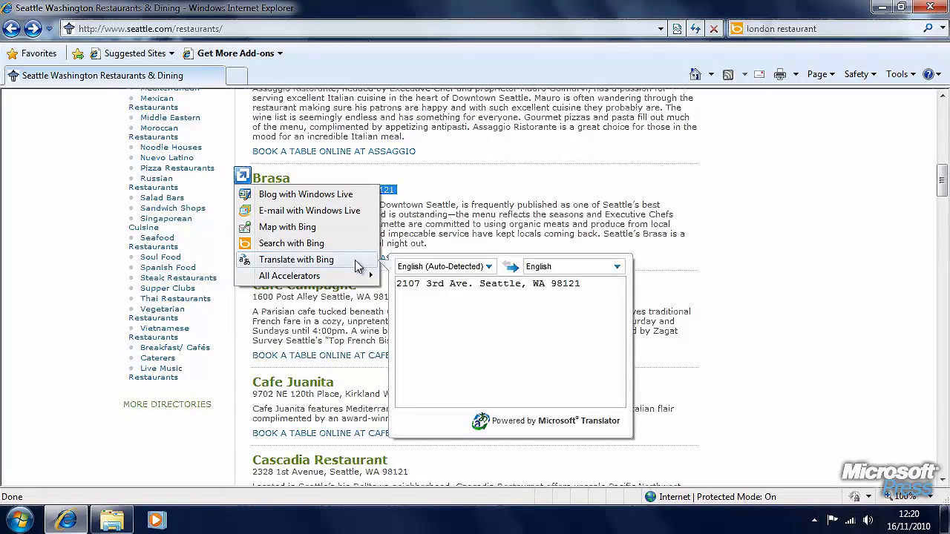
# Select the Brasa description paragraph and preview its Bing translation into Italian
pyautogui.click(439, 248)
pyautogui.moveTo(439, 248); pyautogui.dragTo(254, 204)
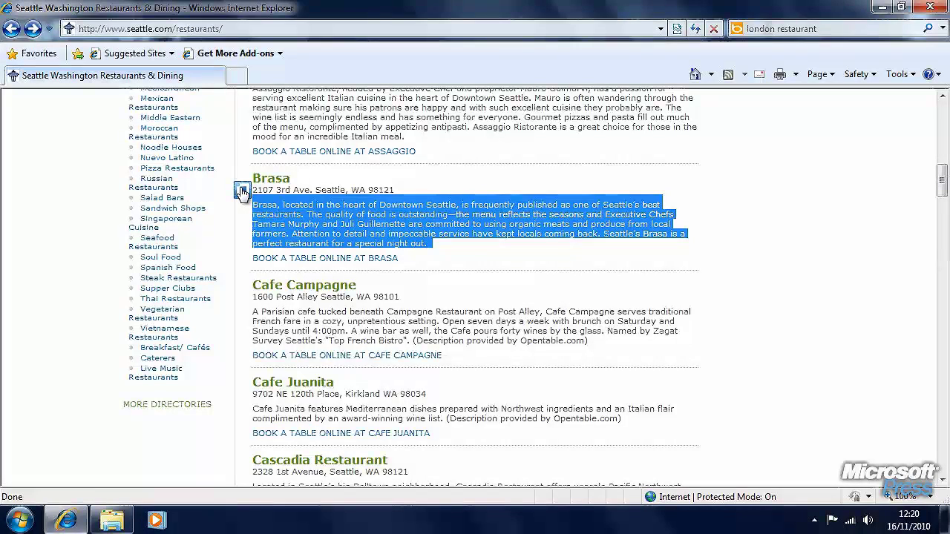
pyautogui.click(242, 191)
pyautogui.moveTo(296, 275)
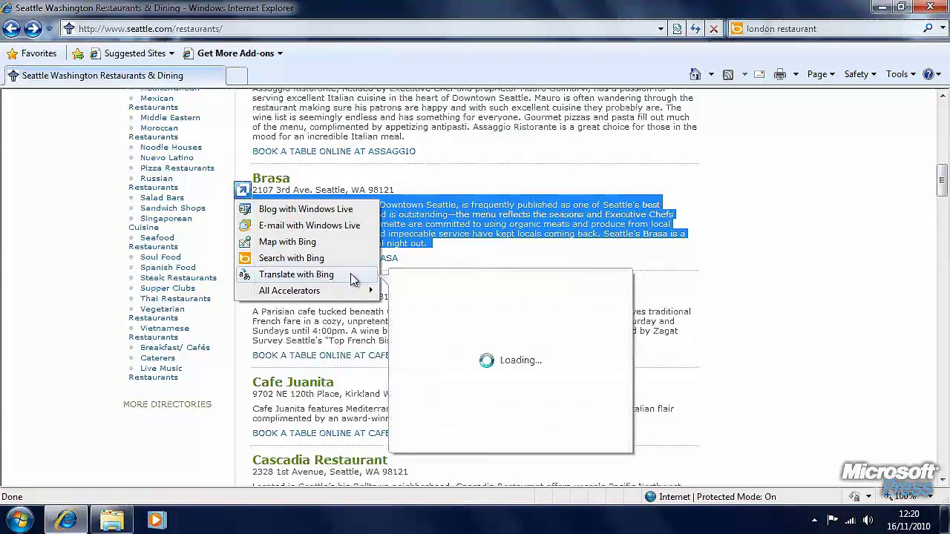
pyautogui.click(618, 286)
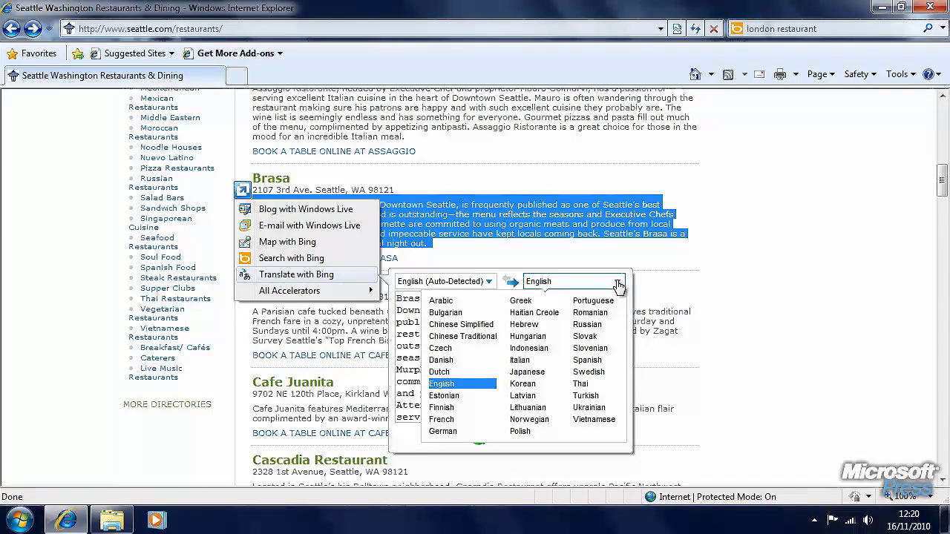
pyautogui.click(525, 365)
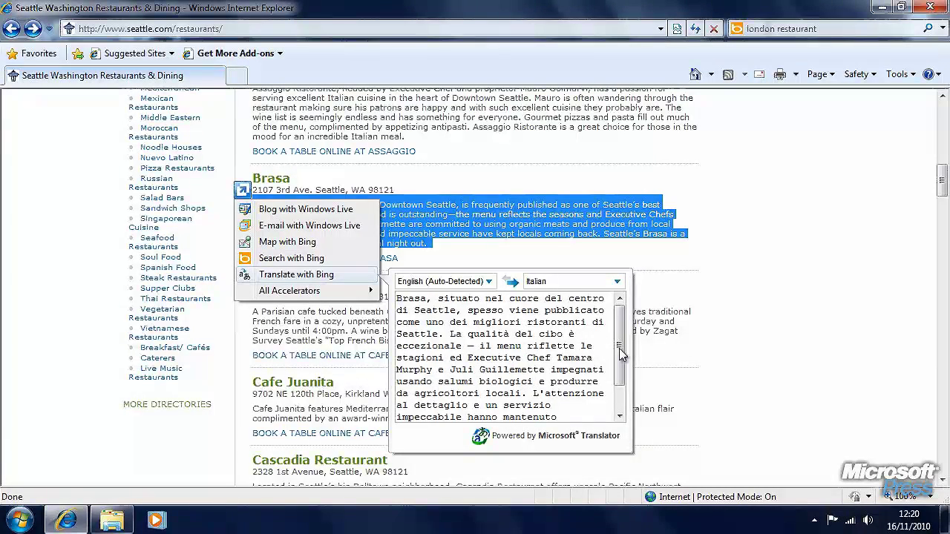
# Switch the translation preview to Chinese Simplified, then browse online for more accelerators
pyautogui.click(618, 283)
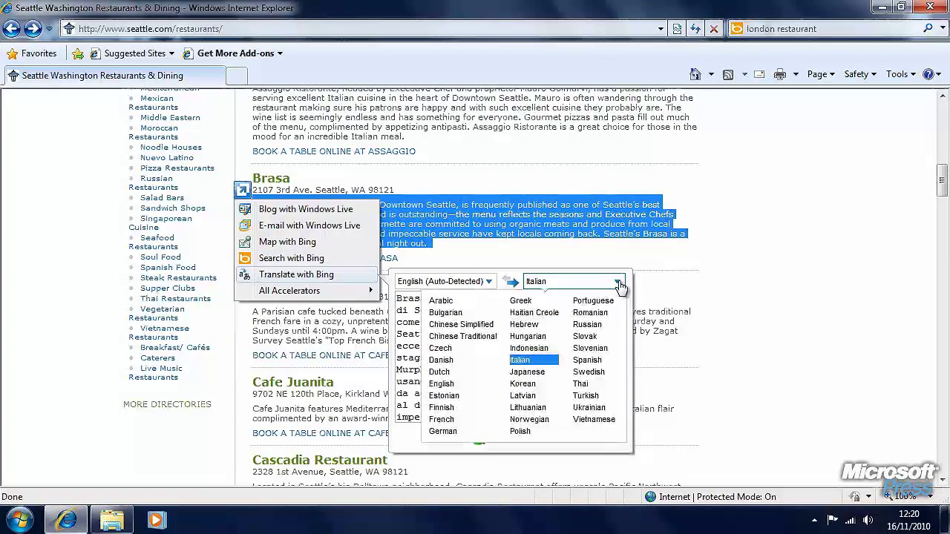
pyautogui.click(475, 329)
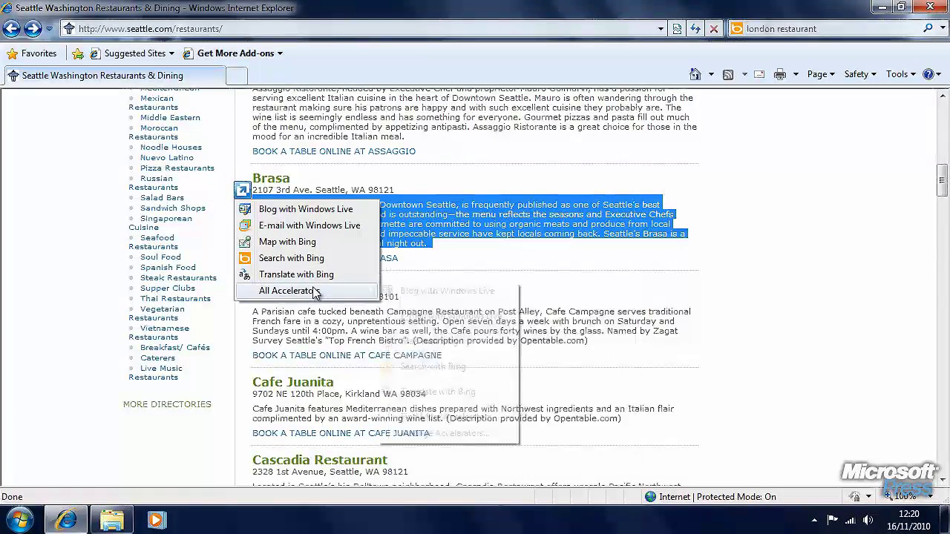
pyautogui.moveTo(297, 290)
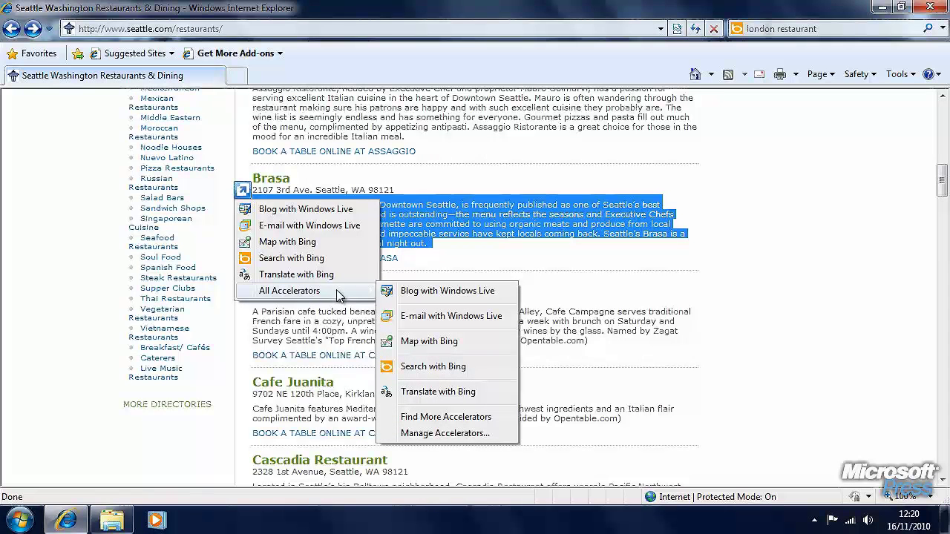
pyautogui.click(504, 421)
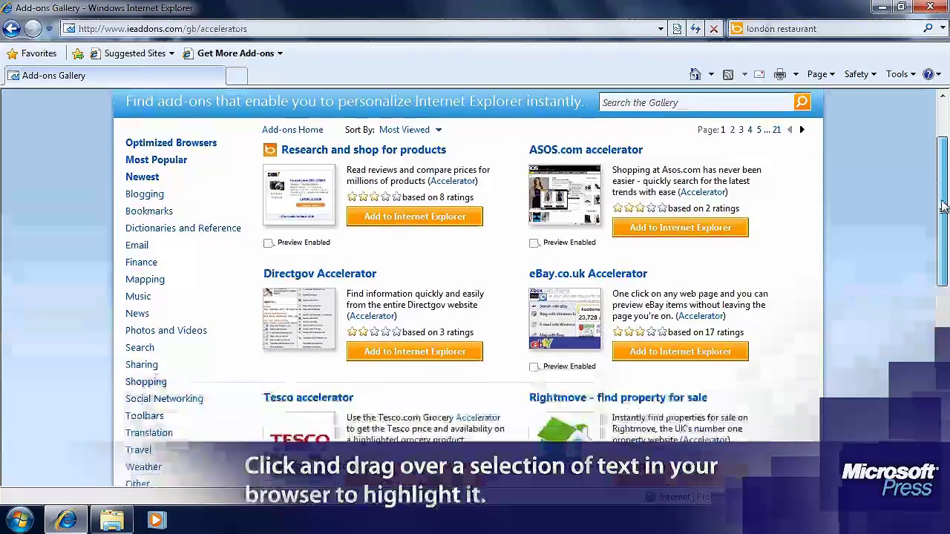
# Scroll down through the Add-ons Gallery accelerators listing and back up to the top
pyautogui.moveTo(943, 173); pyautogui.dragTo(936, 337)
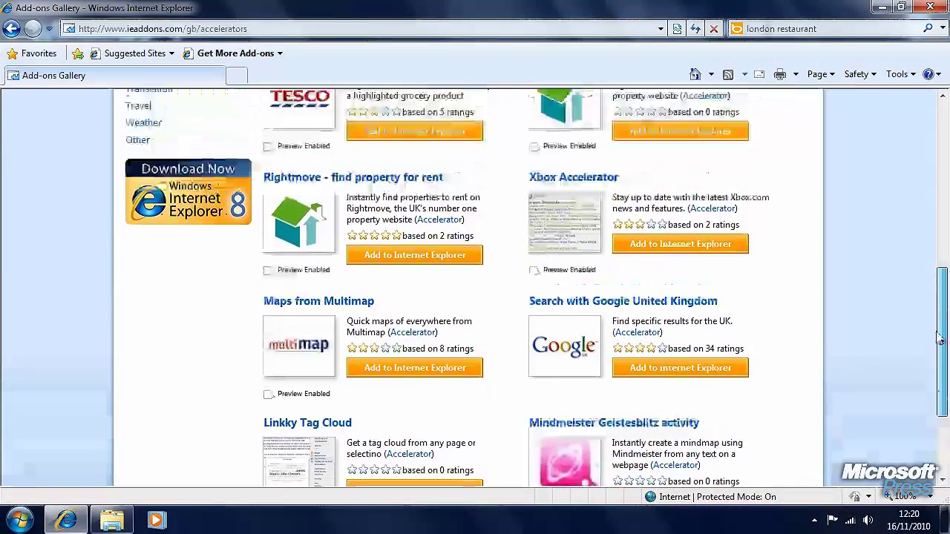
pyautogui.moveTo(939, 338); pyautogui.dragTo(939, 215)
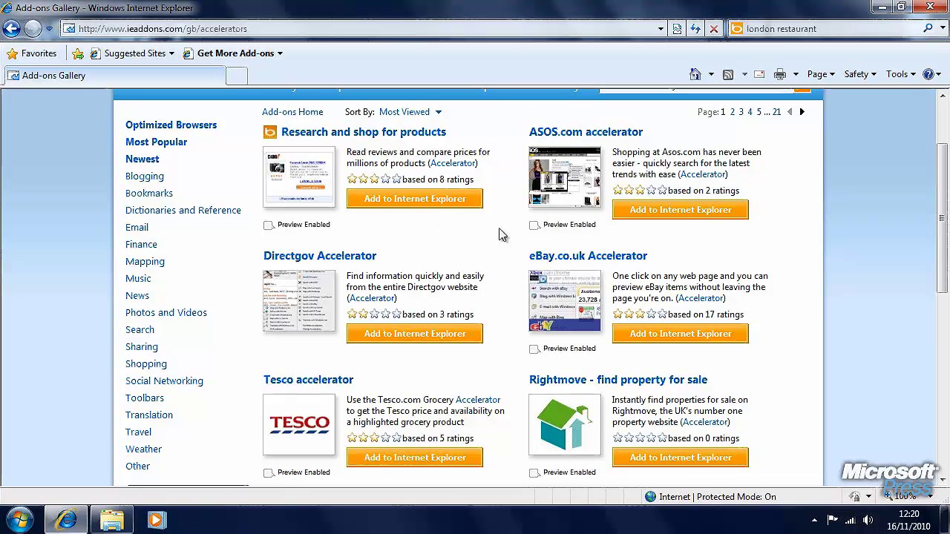
pyautogui.moveTo(942, 239); pyautogui.dragTo(941, 195)
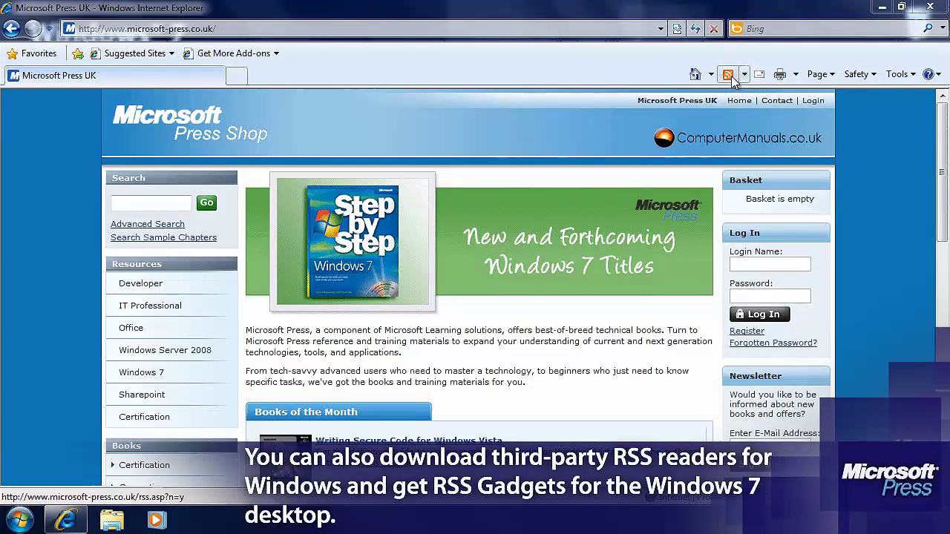
# Open the site's New Titles feed from the Feeds button and subscribe with the default name
pyautogui.click(744, 75)
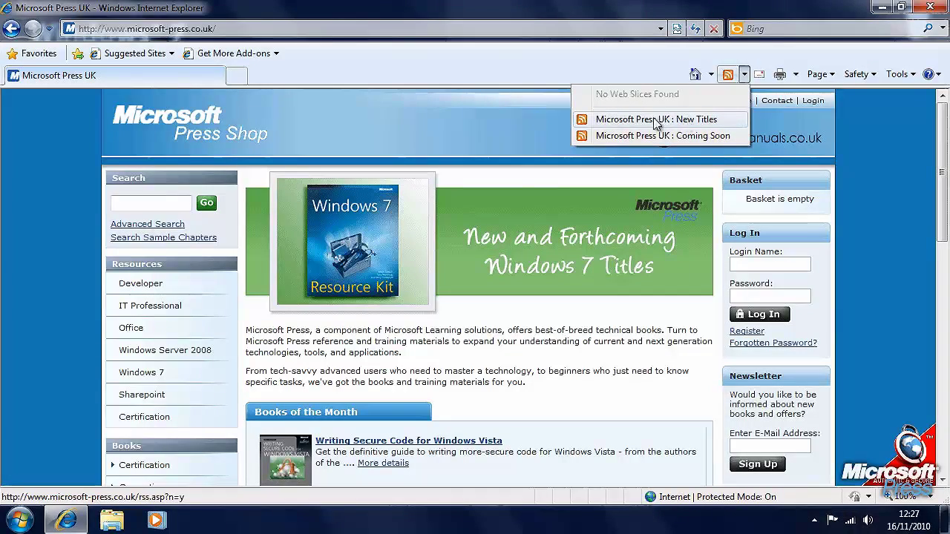
pyautogui.click(728, 78)
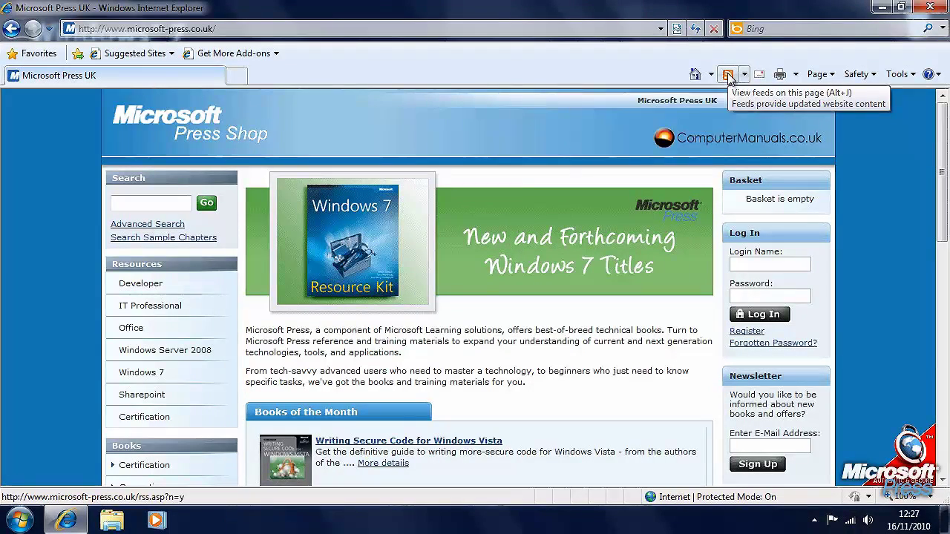
pyautogui.click(728, 76)
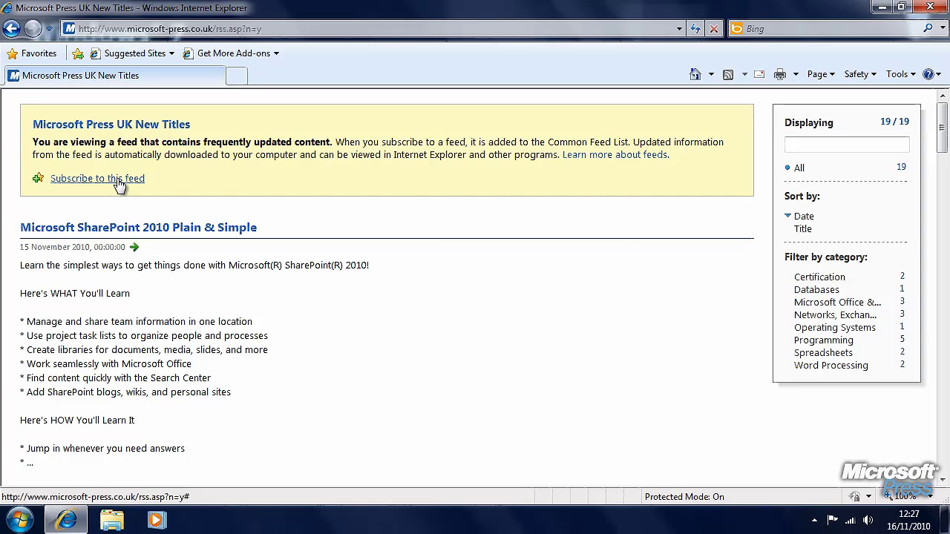
pyautogui.click(119, 185)
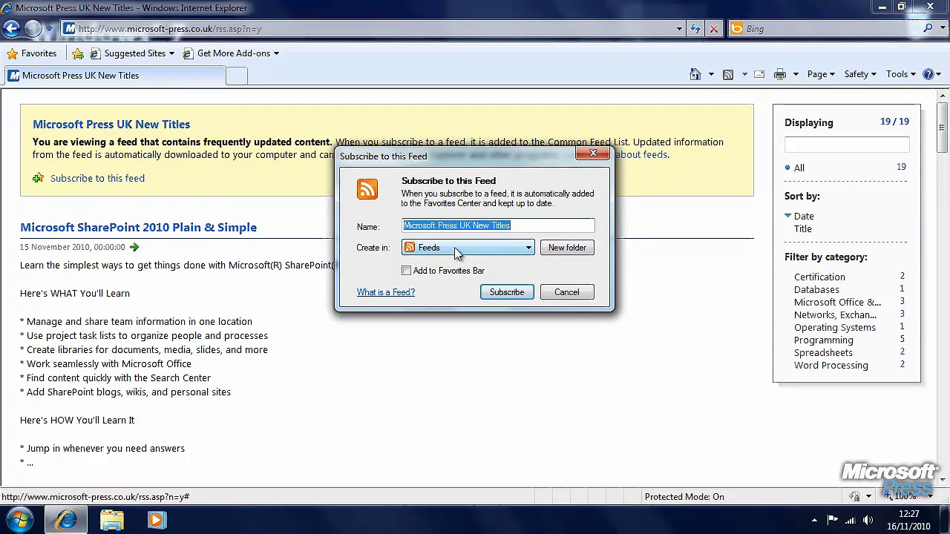
pyautogui.click(507, 294)
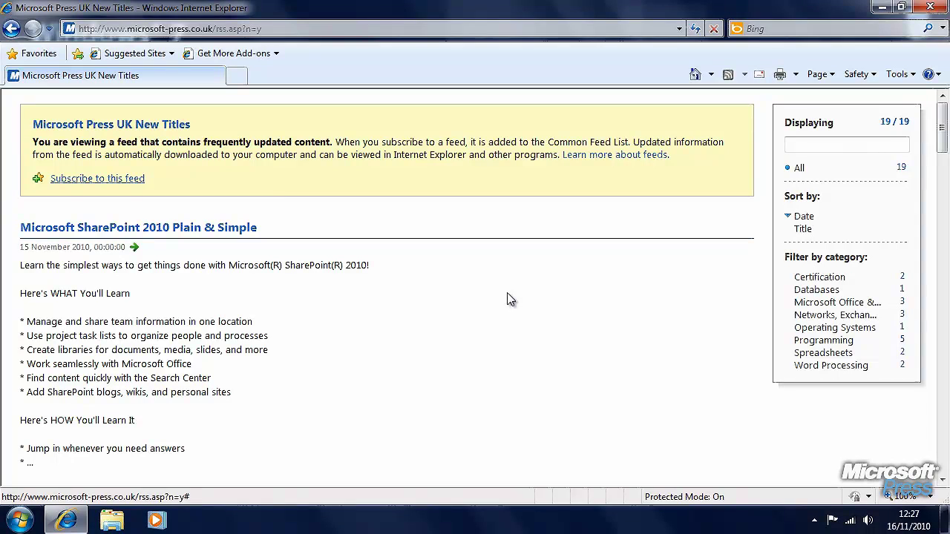
# Open Microsoft at Home under Microsoft Feeds and follow its Windows Phone 7 headline
pyautogui.click(39, 55)
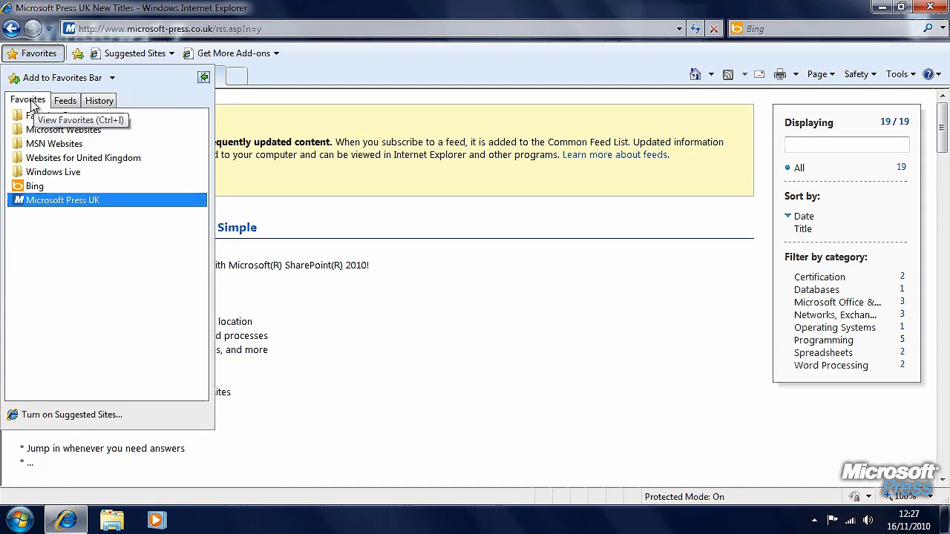
pyautogui.click(99, 101)
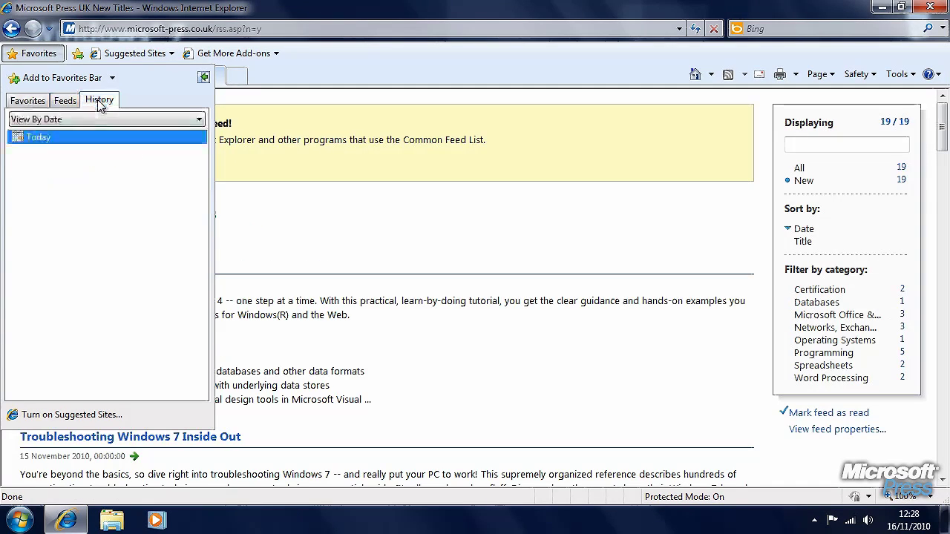
pyautogui.click(65, 101)
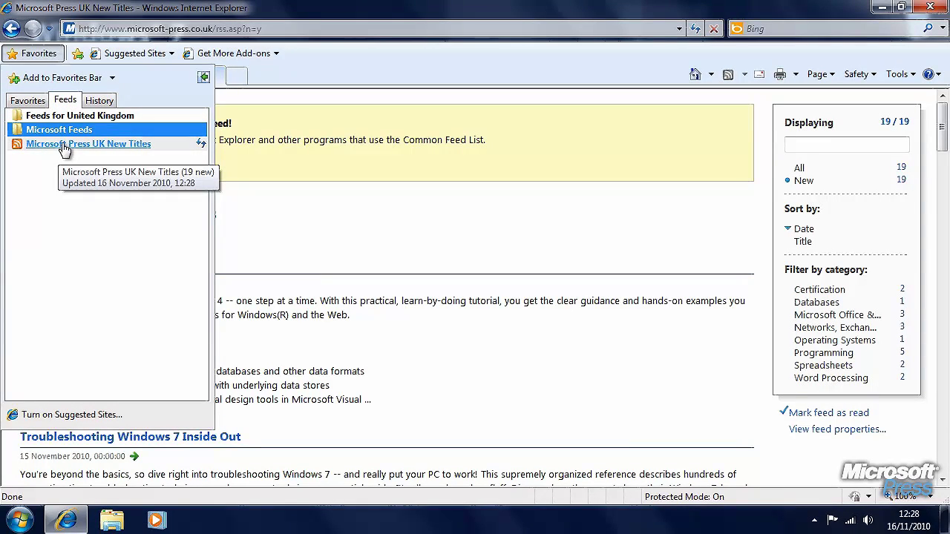
pyautogui.click(61, 116)
pyautogui.click(61, 145)
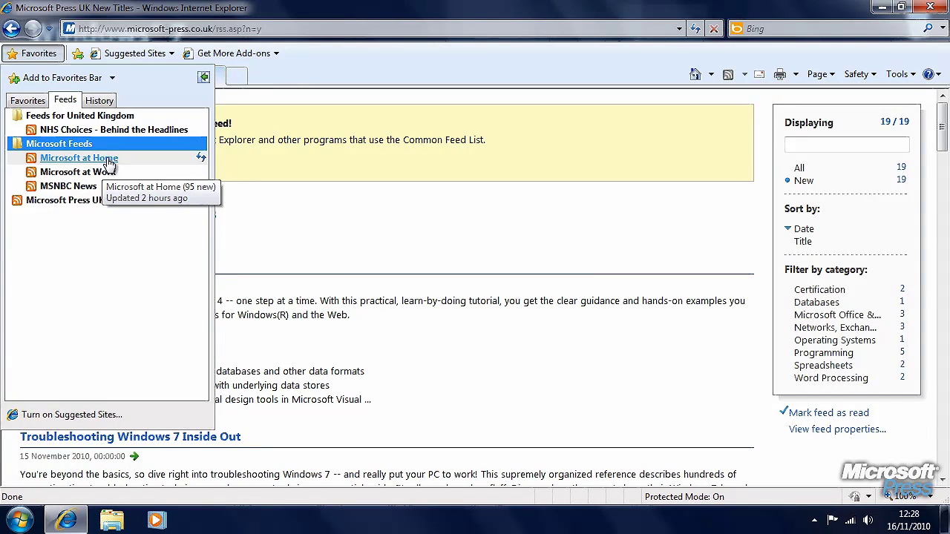
pyautogui.click(109, 162)
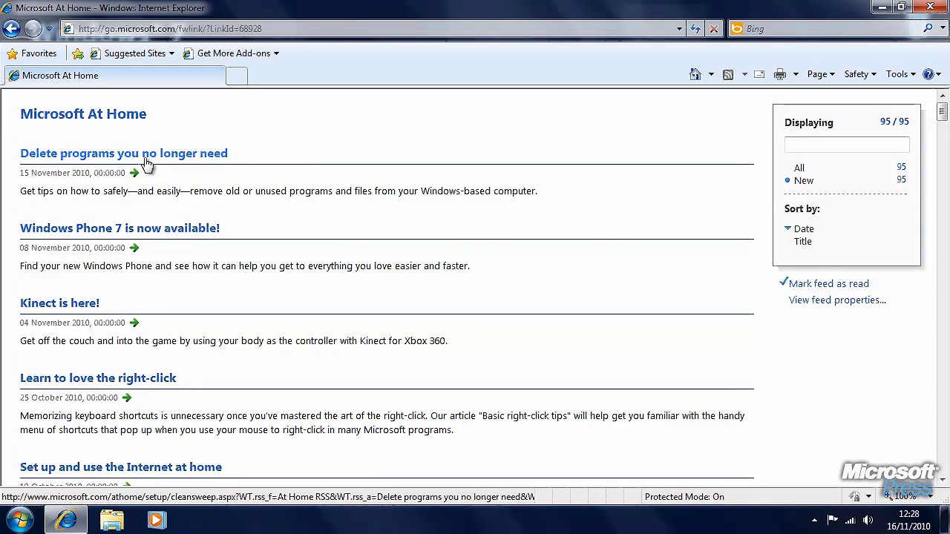
pyautogui.click(129, 230)
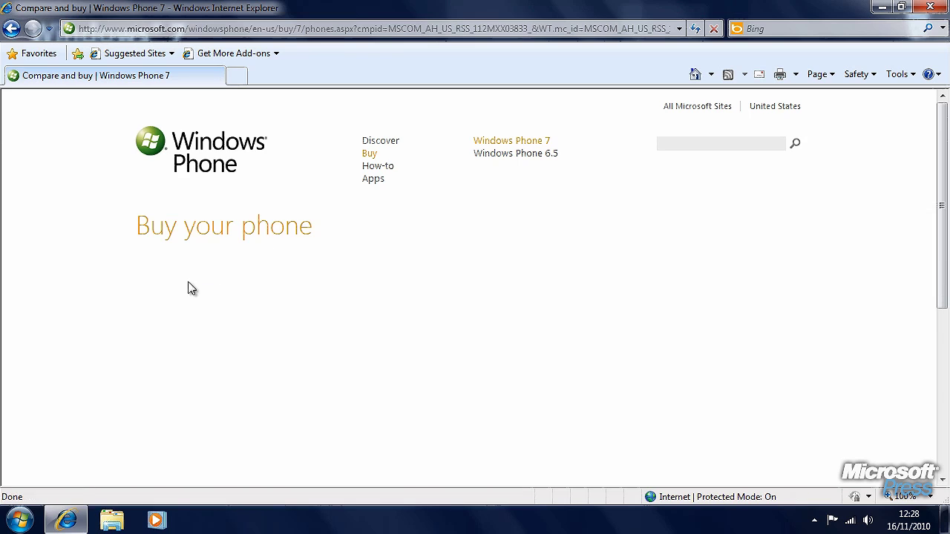
# Reopen the Microsoft Press UK favourite's New Titles feed and select its full address-bar URL
pyautogui.click(53, 54)
pyautogui.click(28, 99)
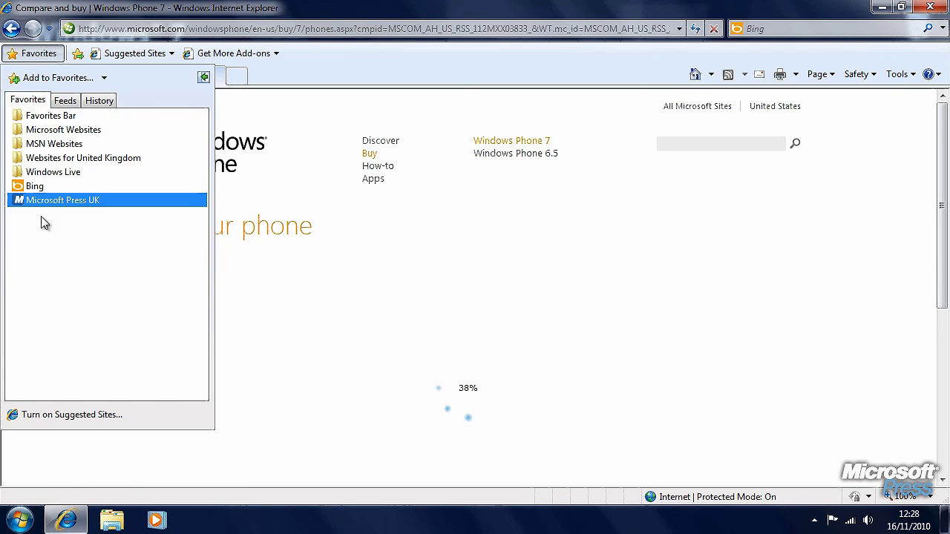
pyautogui.click(62, 201)
pyautogui.click(744, 74)
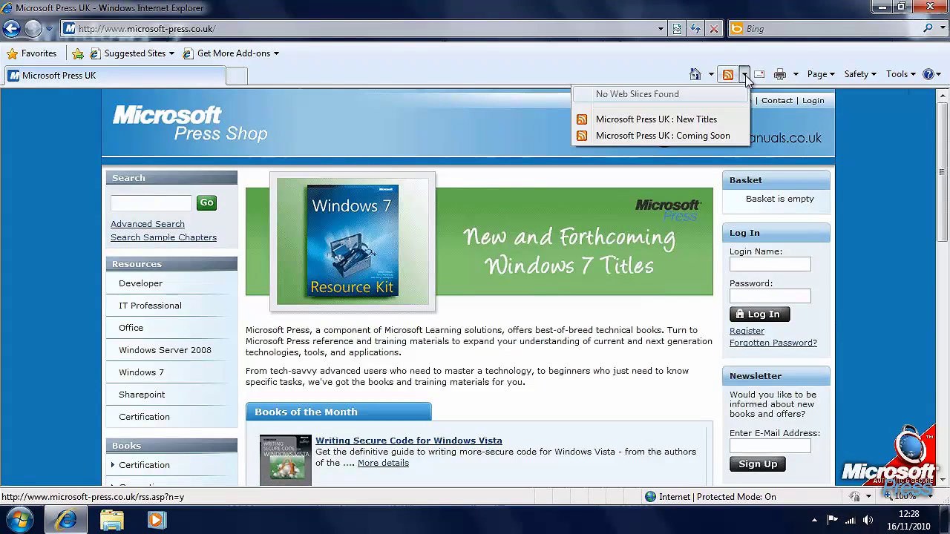
pyautogui.click(657, 120)
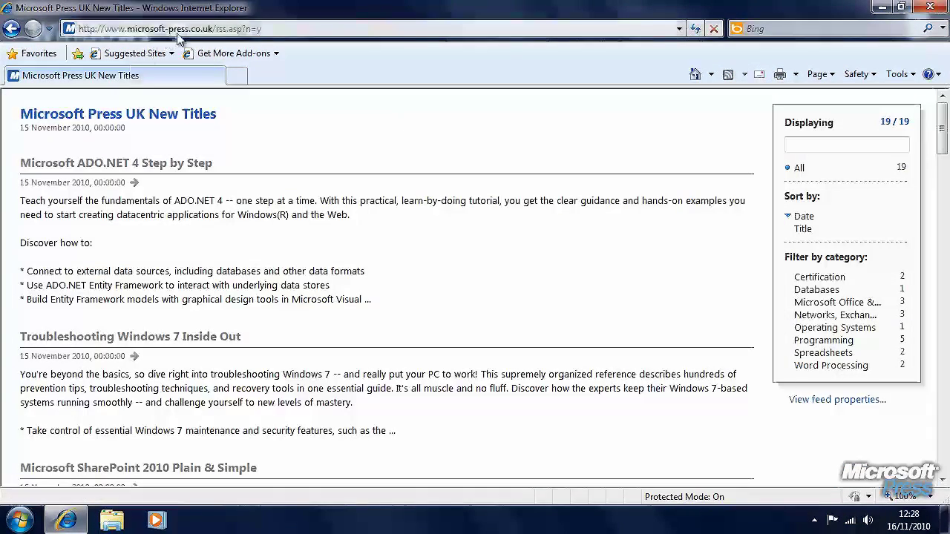
pyautogui.click(299, 29)
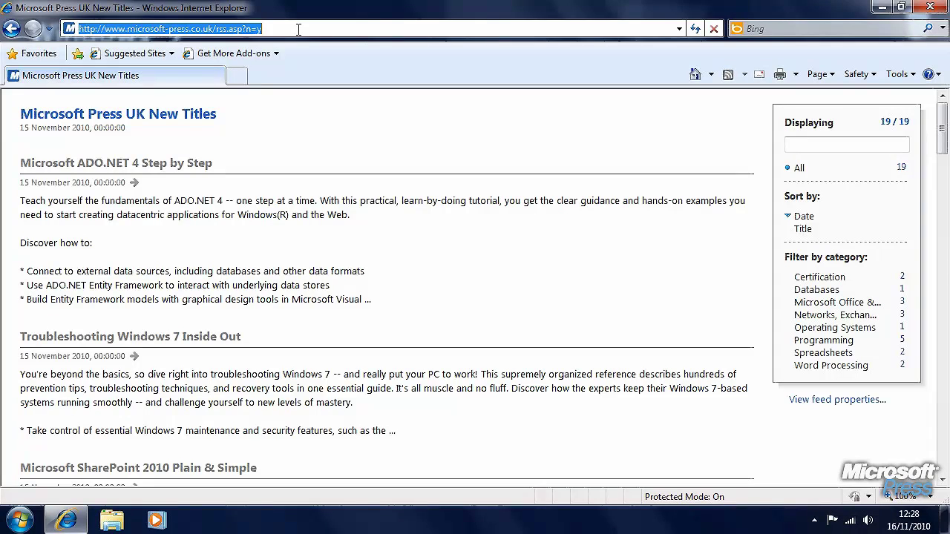
pyautogui.moveTo(299, 29); pyautogui.dragTo(77, 29)
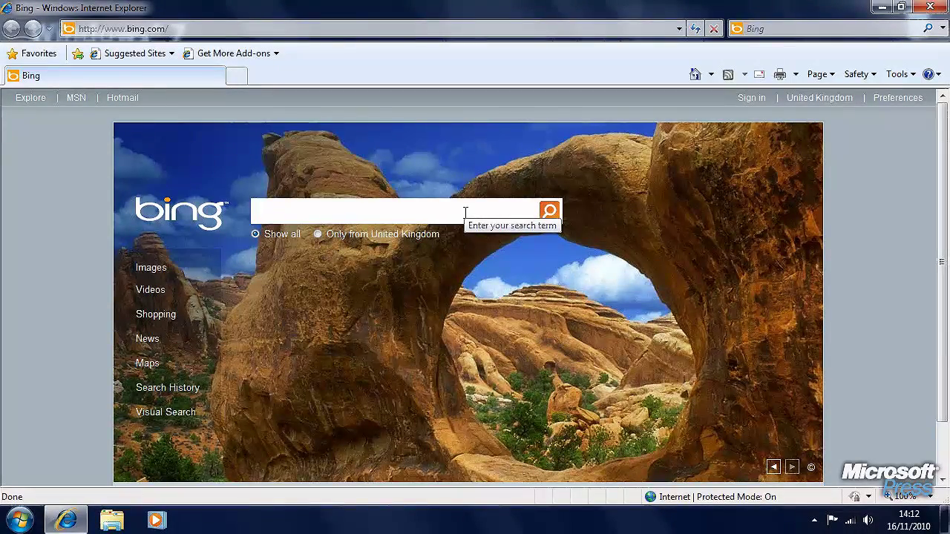
# Search the web for 'microsoft anti virus' and accept the AutoComplete prompt
pyautogui.click(787, 29)
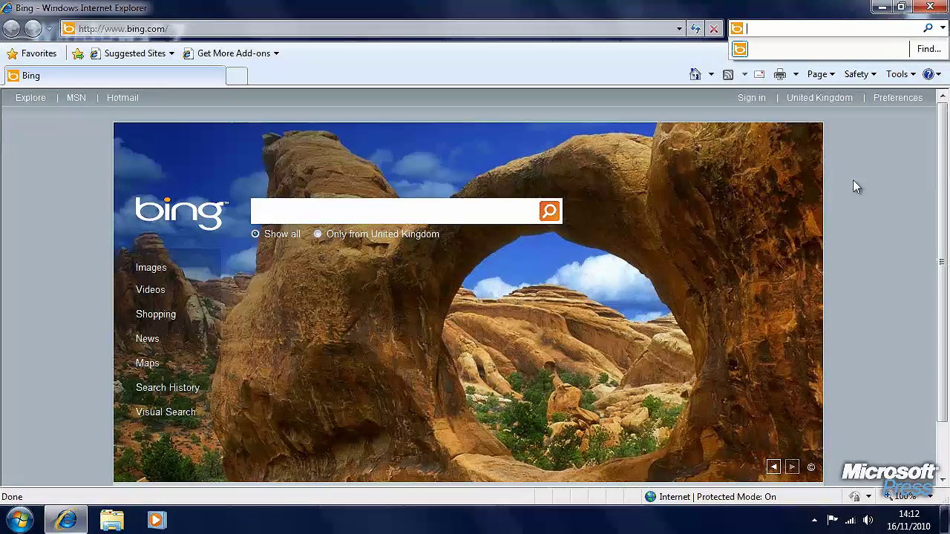
pyautogui.write('mic')
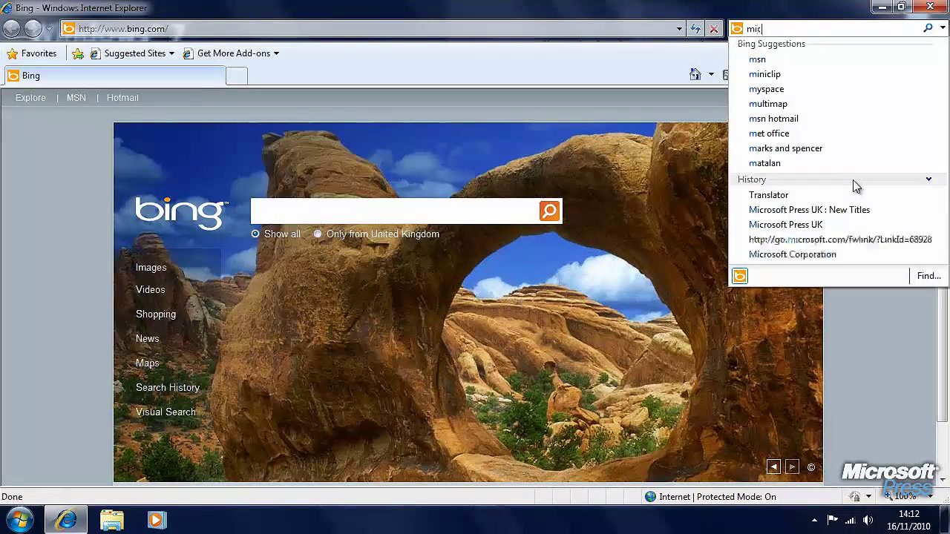
pyautogui.write('rosoft anti ')
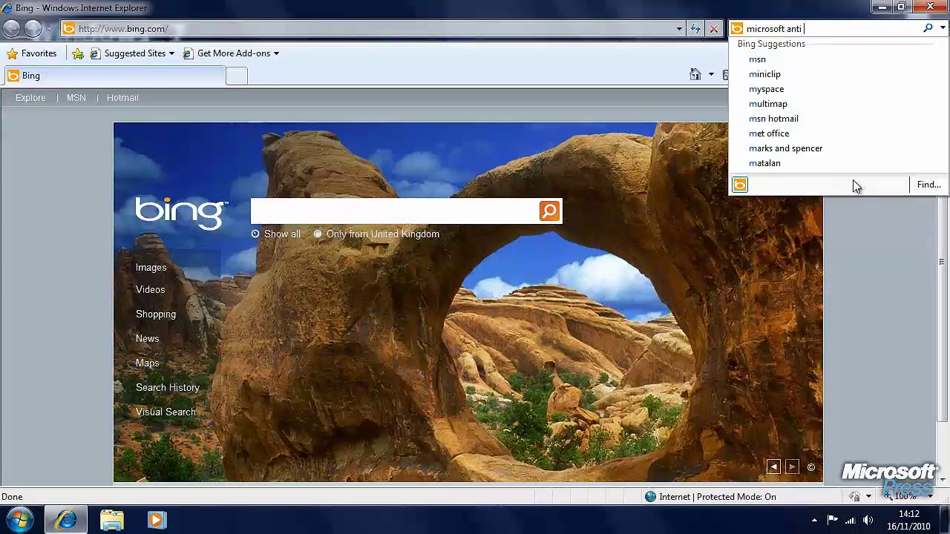
pyautogui.write('virus')
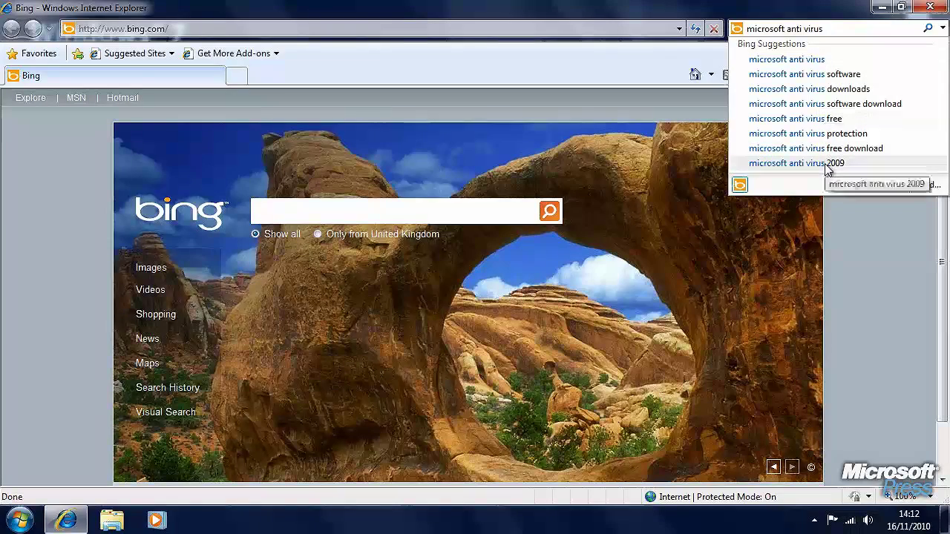
pyautogui.click(928, 29)
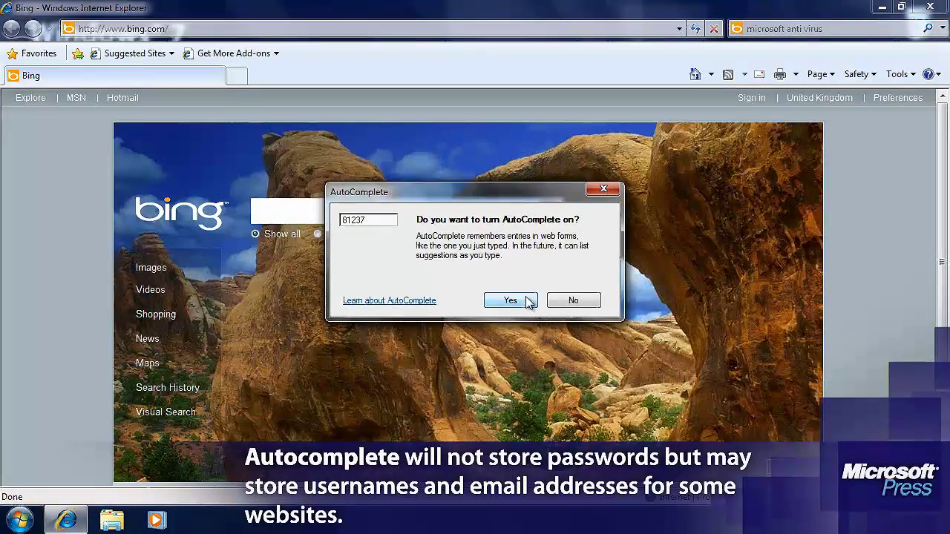
pyautogui.click(526, 300)
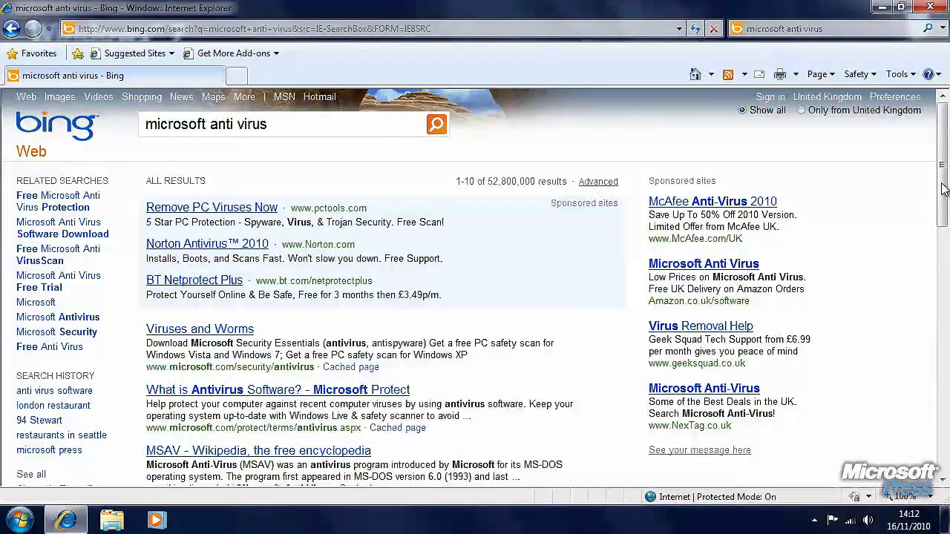
# Scroll through the Bing results for microsoft anti virus and back up
pyautogui.scroll(-3, 942, 230)
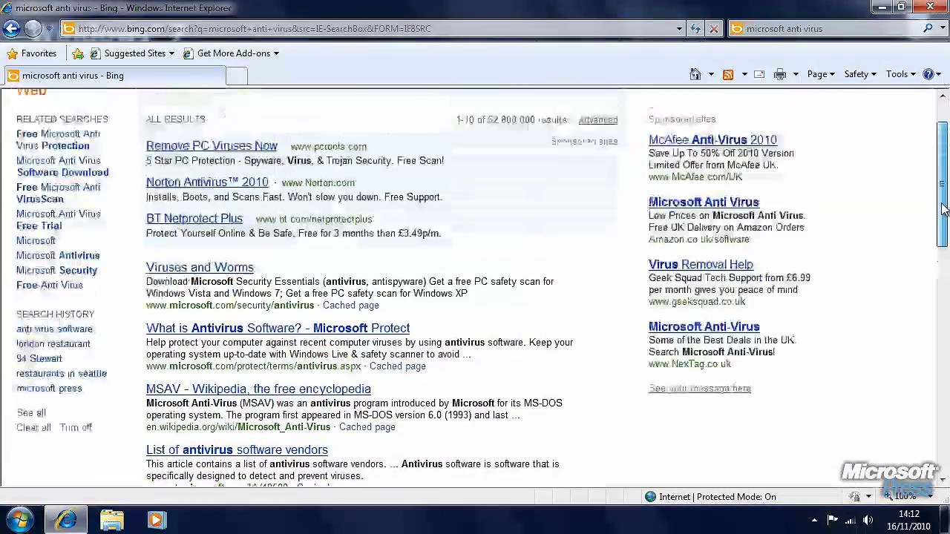
pyautogui.moveTo(943, 230); pyautogui.dragTo(943, 175)
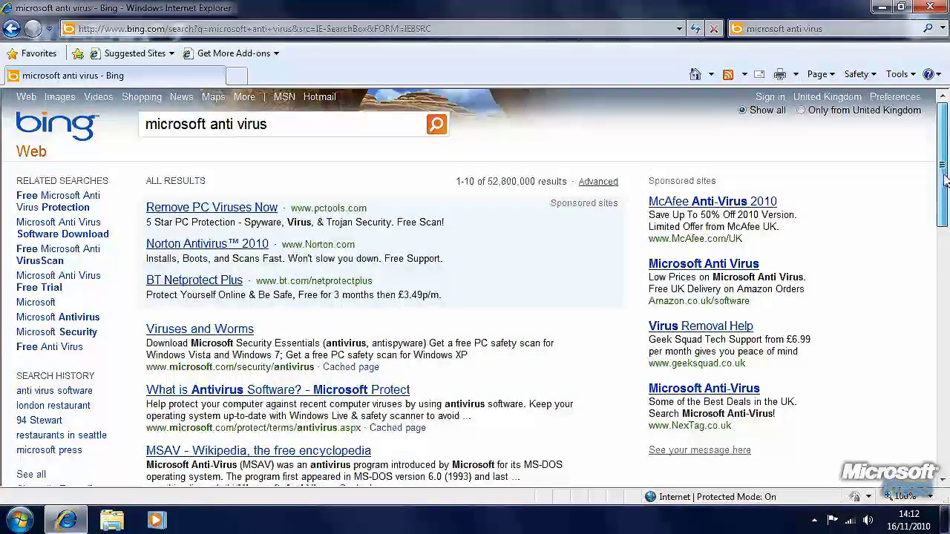
pyautogui.scroll(-3, 944, 176)
pyautogui.scroll(-3, 943, 222)
pyautogui.scroll(-2, 942, 223)
pyautogui.scroll(-2, 942, 222)
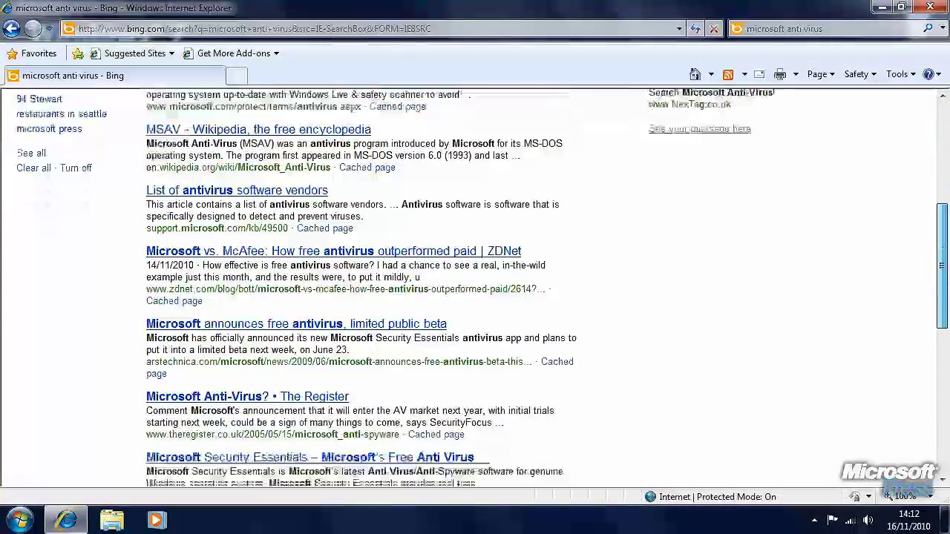
pyautogui.scroll(5, 475, 282)
pyautogui.scroll(5, 475, 282)
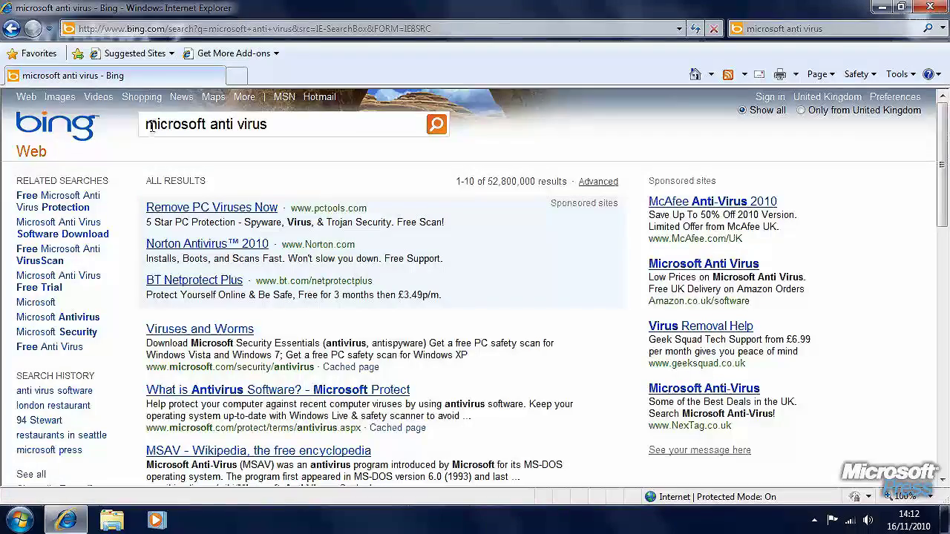
# Search Bing for microsoft AND "anti virus"
pyautogui.click(293, 126)
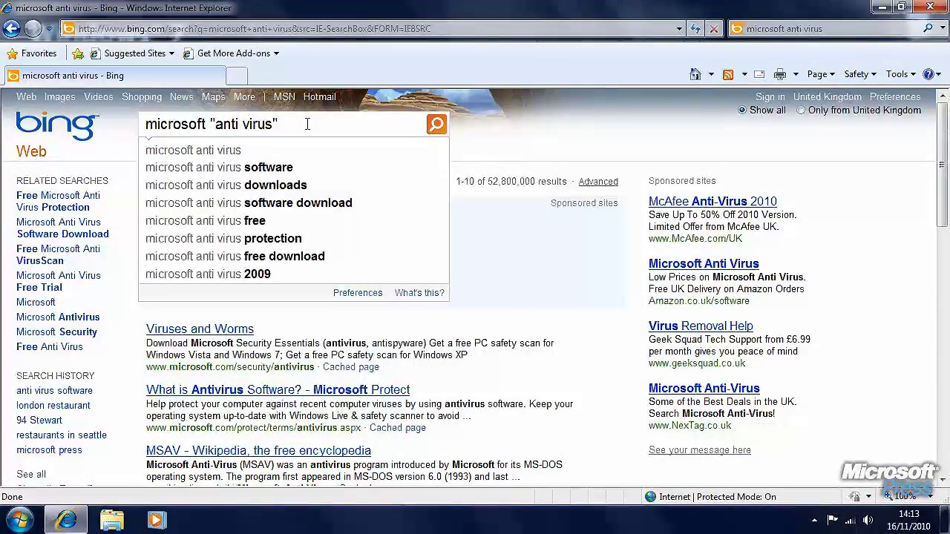
pyautogui.click(209, 124)
pyautogui.write('A')
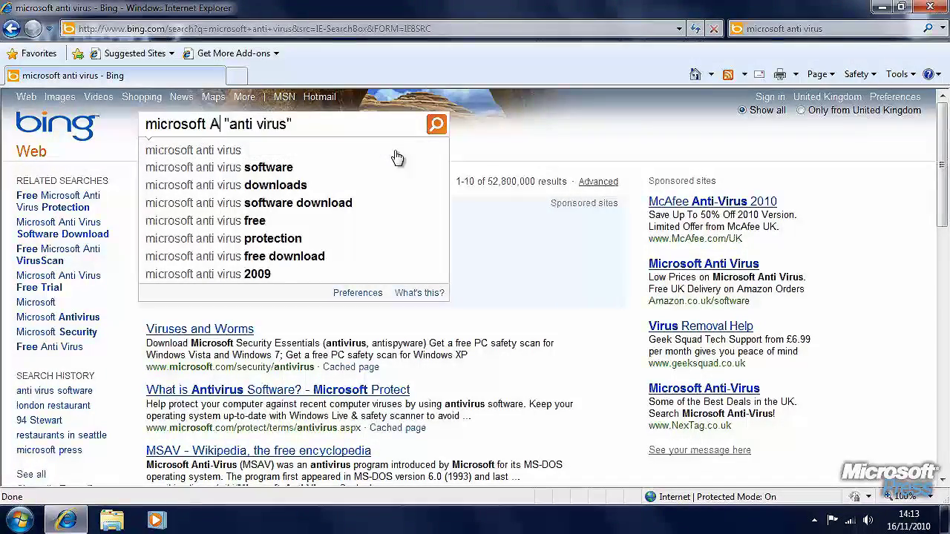
pyautogui.write('ND')
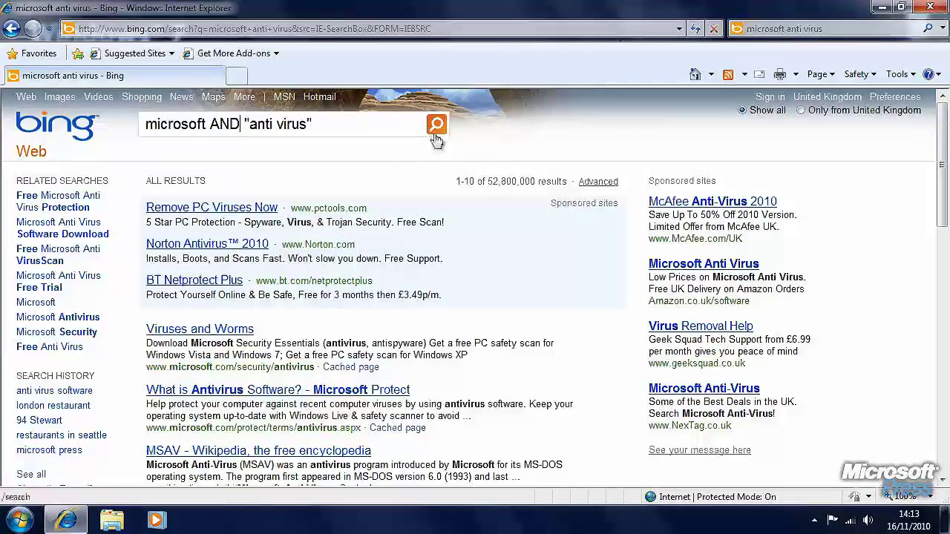
pyautogui.click(437, 125)
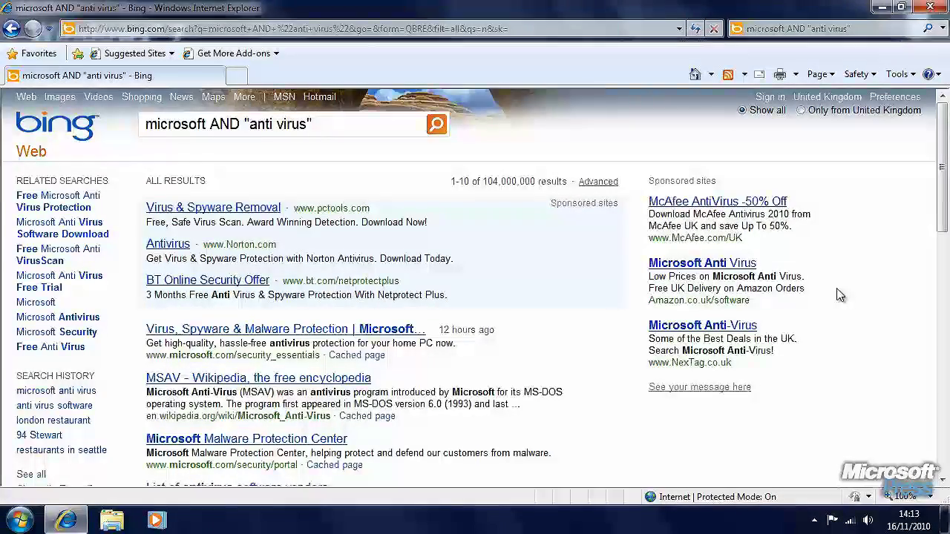
# Rerun the query with OR, then with NOT, between microsoft and "anti virus"
pyautogui.moveTo(240, 124); pyautogui.dragTo(211, 123)
pyautogui.write('OR')
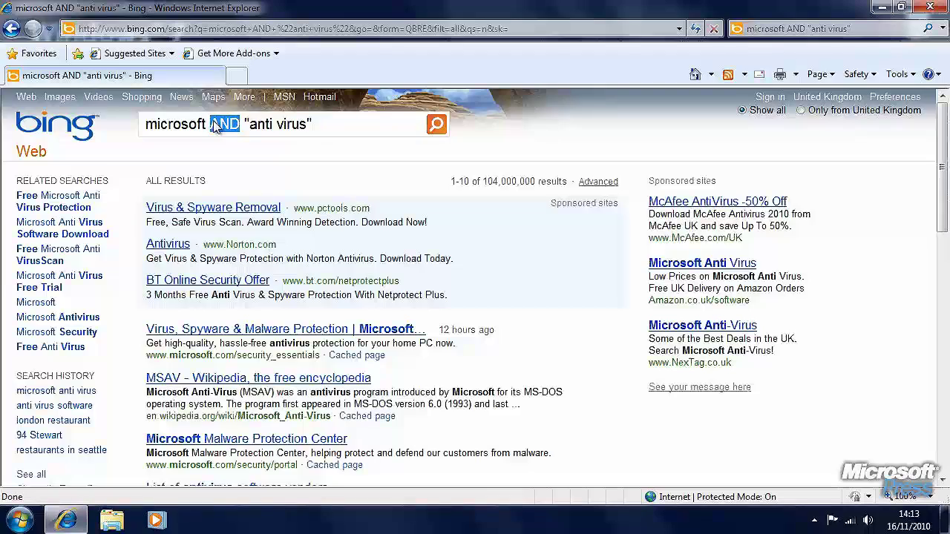
pyautogui.click(437, 125)
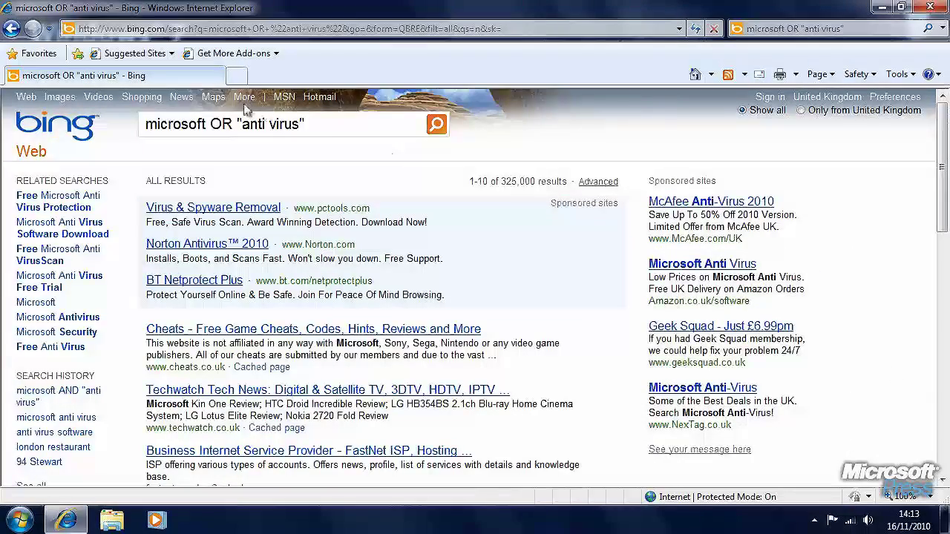
pyautogui.doubleClick(224, 123)
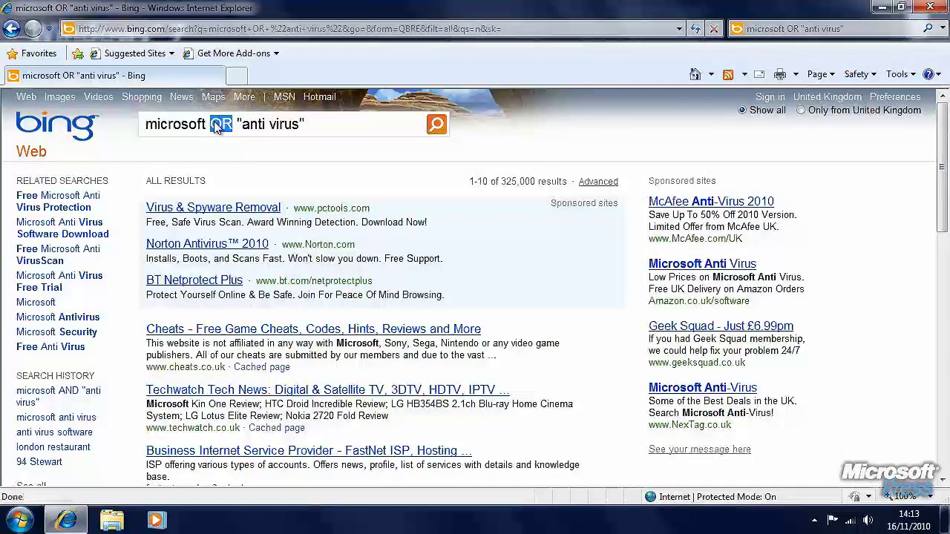
pyautogui.write('NOT')
pyautogui.click(436, 124)
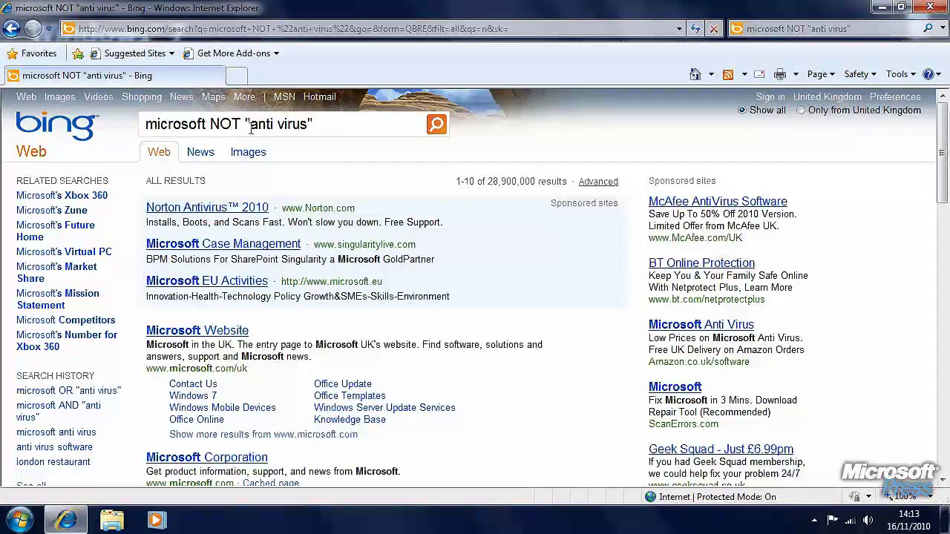
# Search Bing for +microsoft +"anti virus"
pyautogui.moveTo(241, 125); pyautogui.dragTo(220, 125)
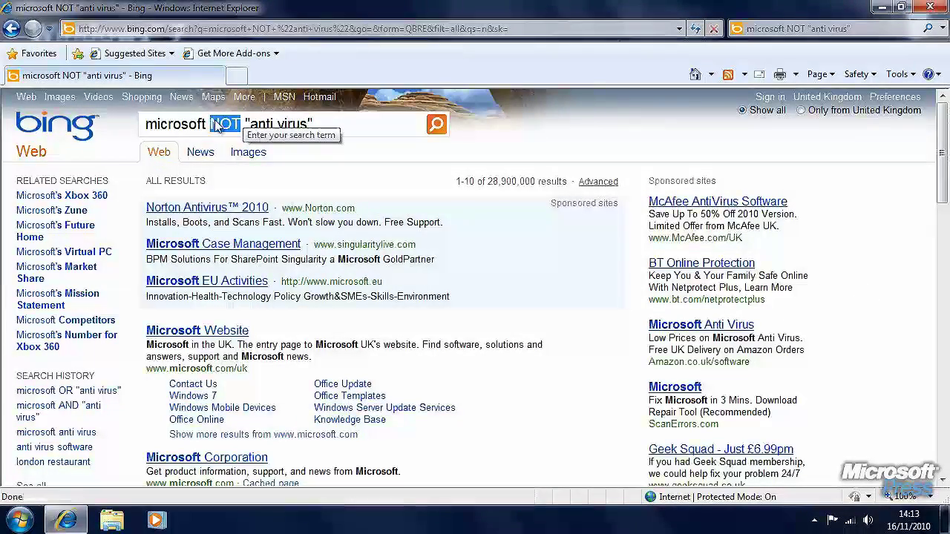
pyautogui.press('Delete')
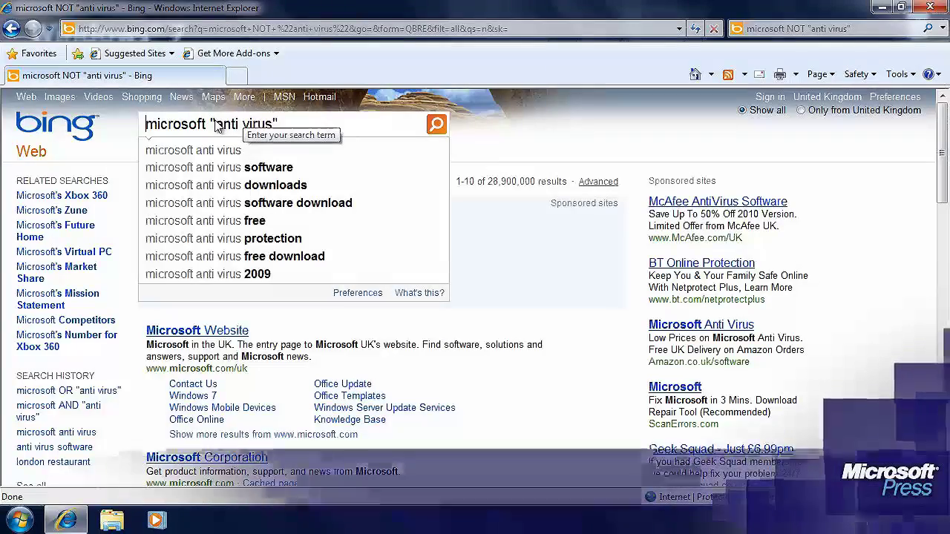
pyautogui.press('Home')
pyautogui.write('+')
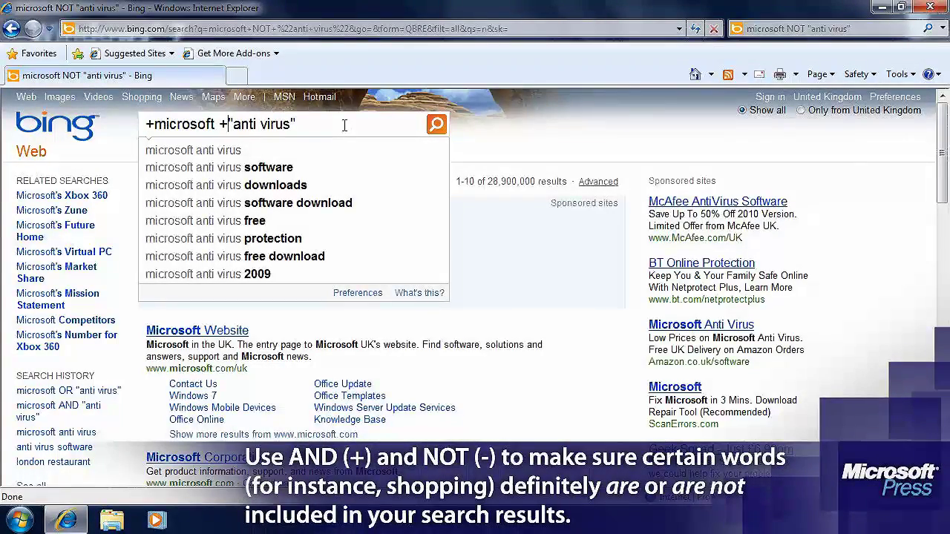
pyautogui.press('Return')
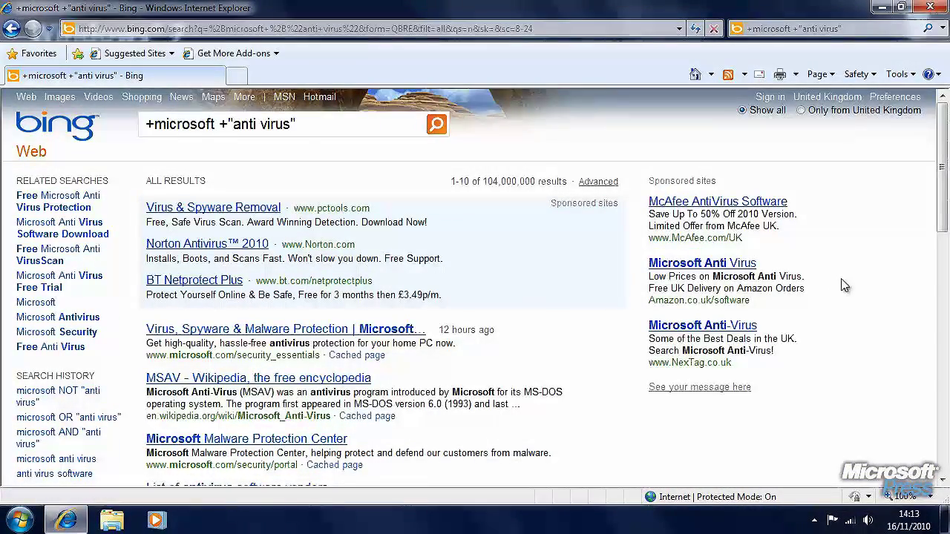
# Search Bing for -microsoft +"anti virus" and glance over the results
pyautogui.click(152, 123)
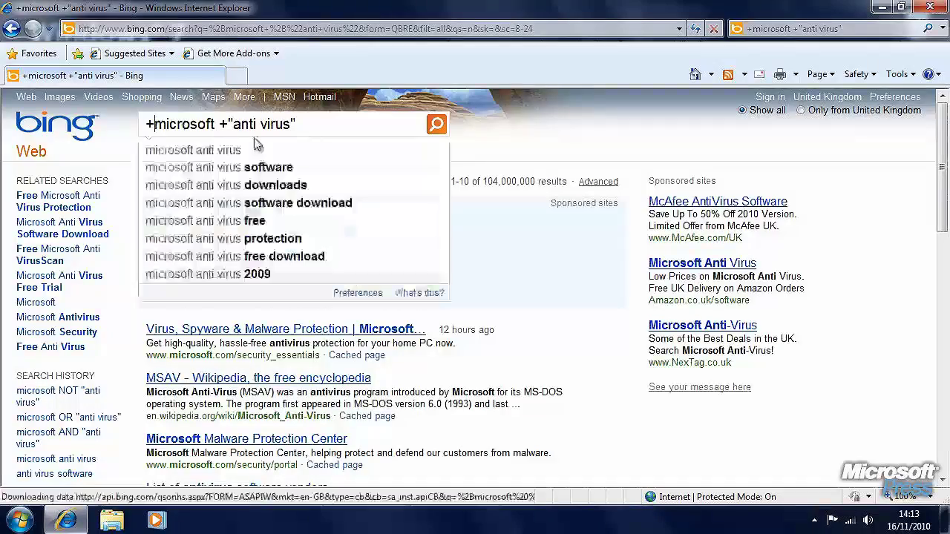
pyautogui.press('BackSpace')
pyautogui.write('-')
pyautogui.press('Return')
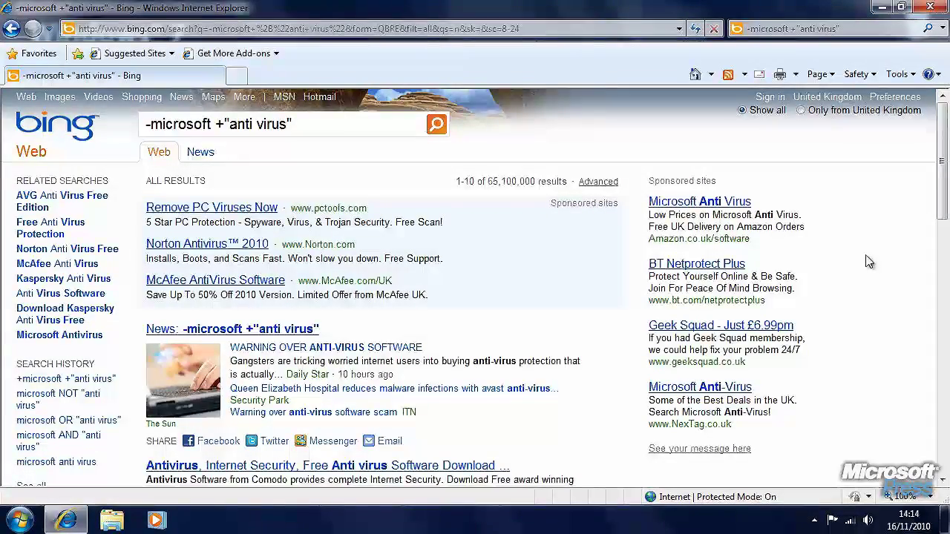
pyautogui.scroll(-1, 869, 261)
pyautogui.scroll(1, 869, 261)
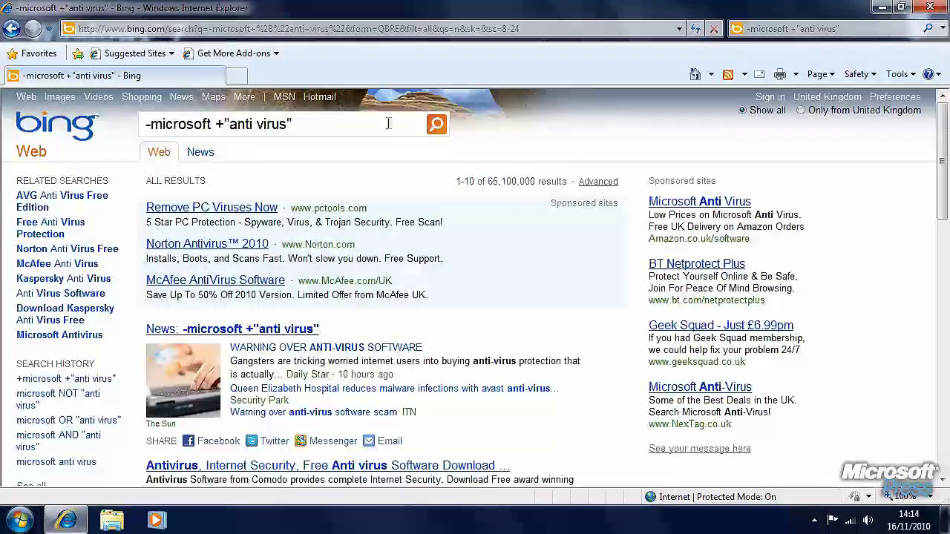
# Rerun +microsoft +"anti virus" and open the Microsoft Security Essentials result
pyautogui.click(144, 124)
pyautogui.press('Delete')
pyautogui.write('+')
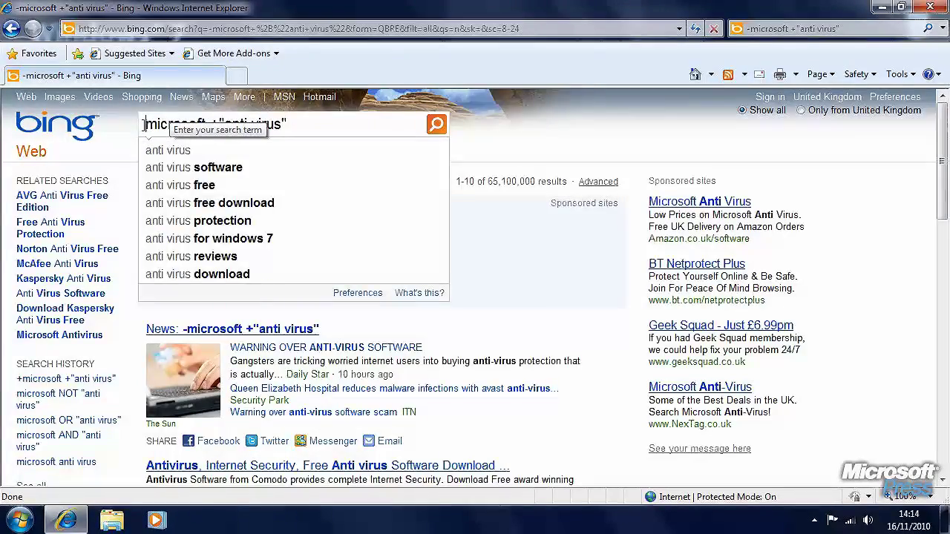
pyautogui.press('Return')
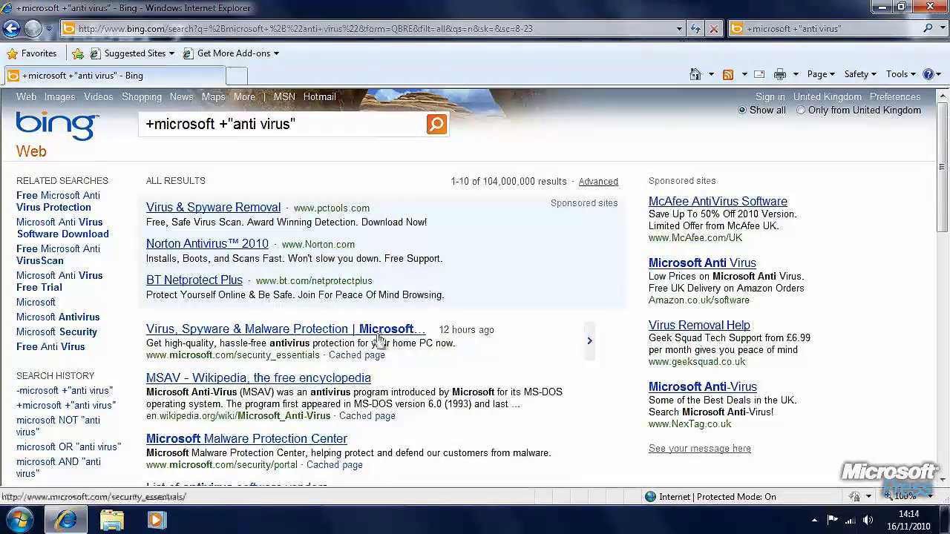
pyautogui.click(379, 329)
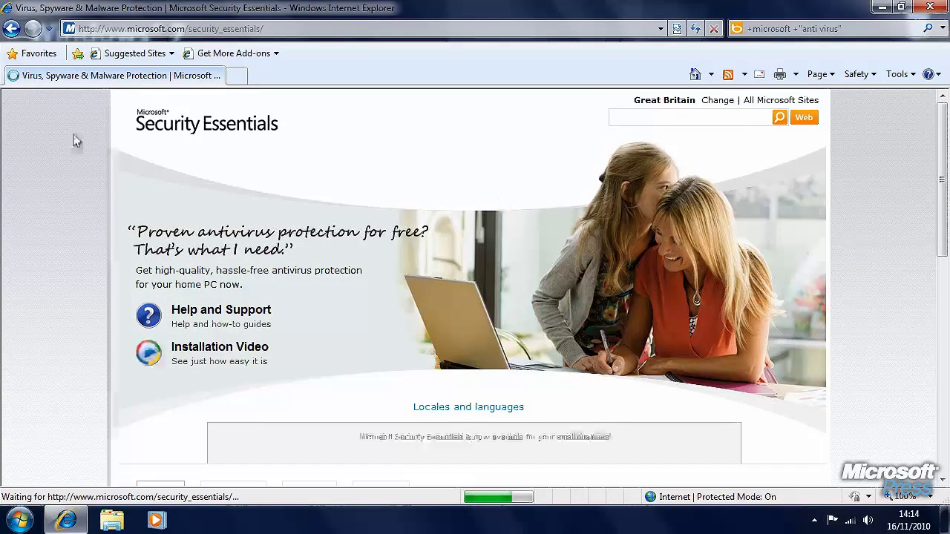
# Start adding the Security Essentials page to Favorites and expand the folder list
pyautogui.click(39, 54)
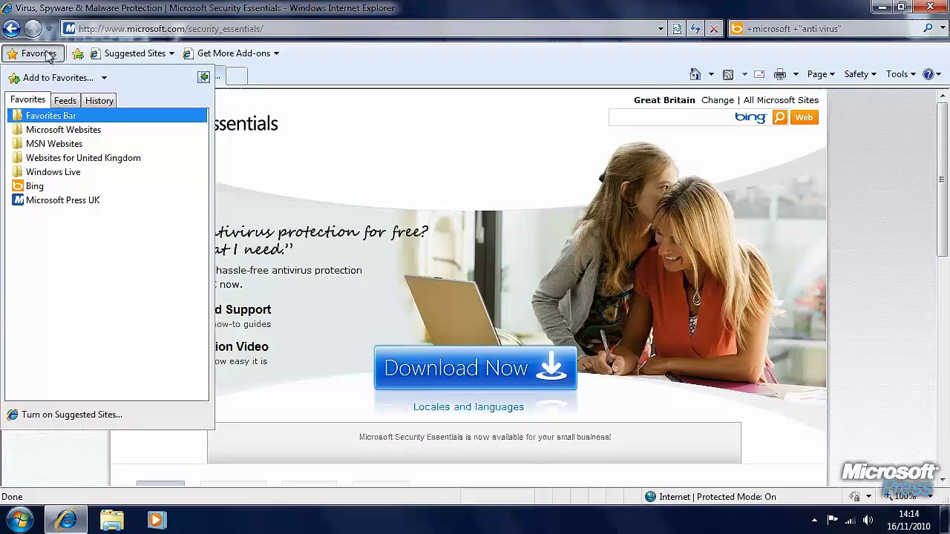
pyautogui.click(105, 78)
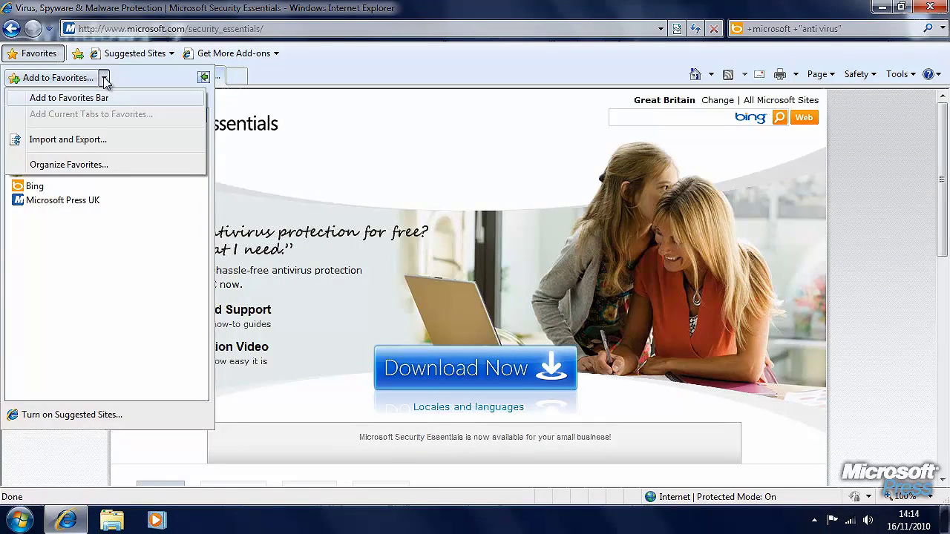
pyautogui.click(60, 78)
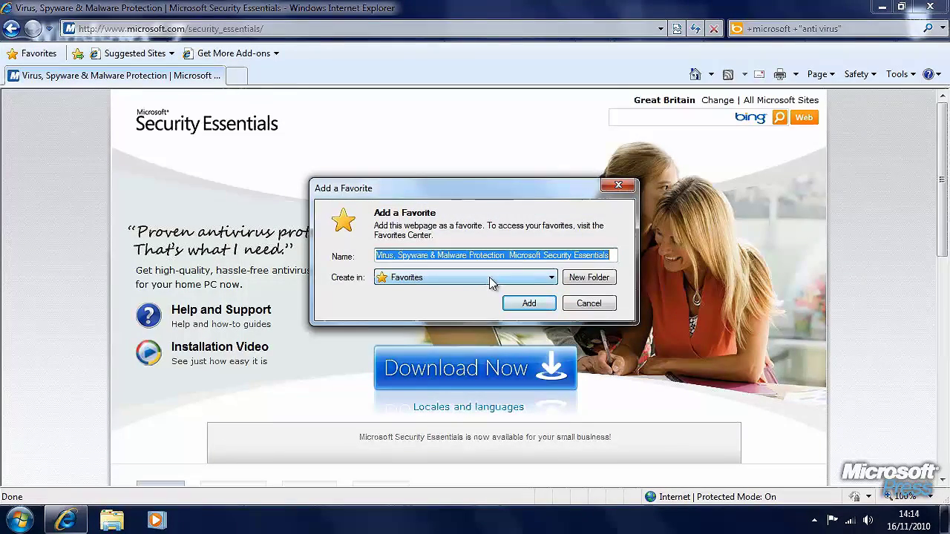
pyautogui.click(489, 277)
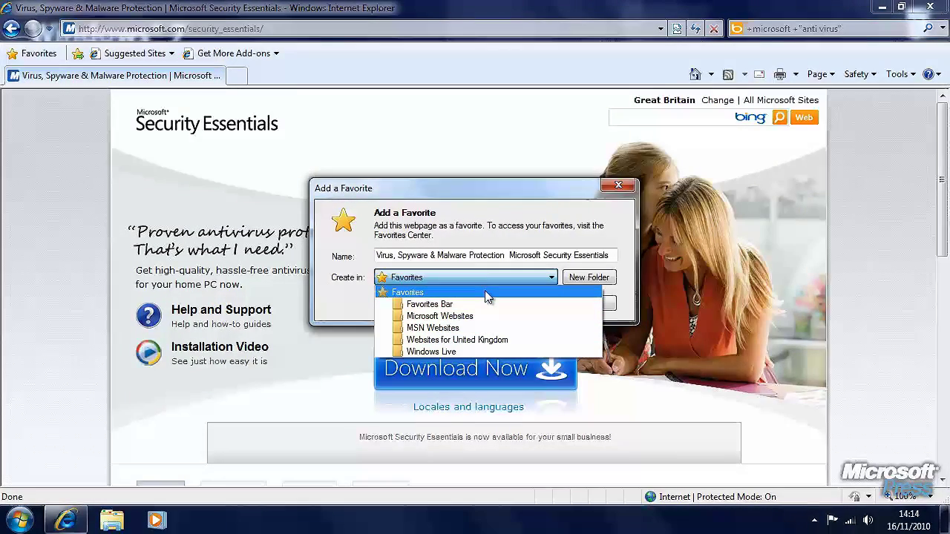
# Create an 'Anti-Virus' favorites folder and save the Security Essentials page into it
pyautogui.click(627, 278)
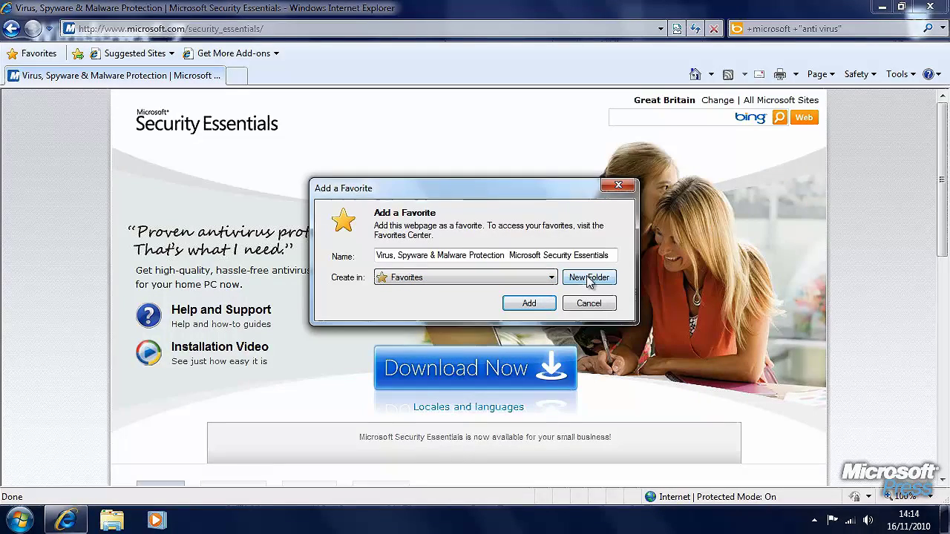
pyautogui.click(589, 277)
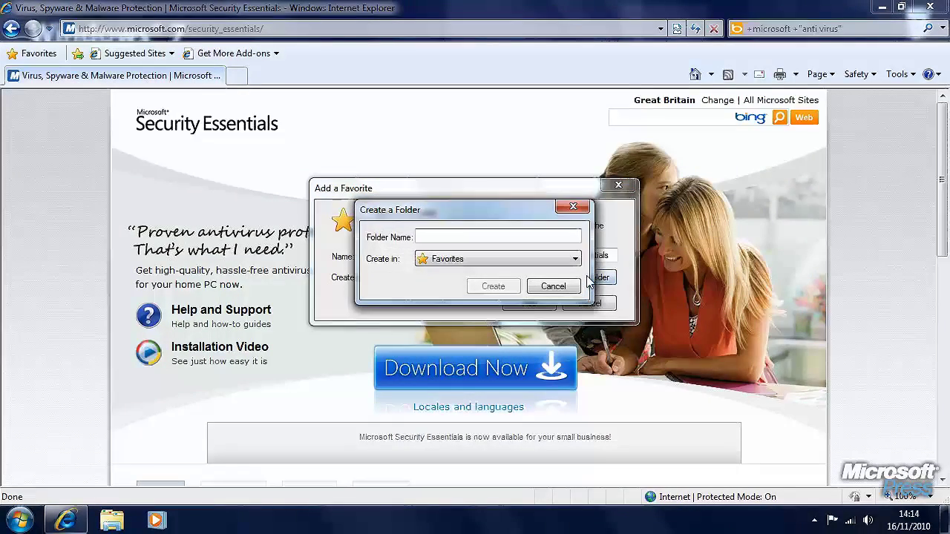
pyautogui.write('Anti-Virus')
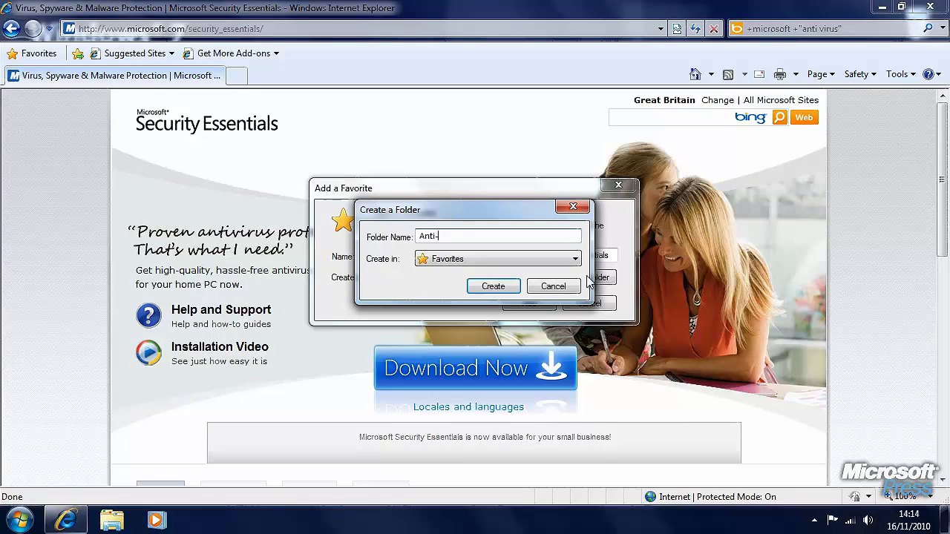
pyautogui.click(494, 288)
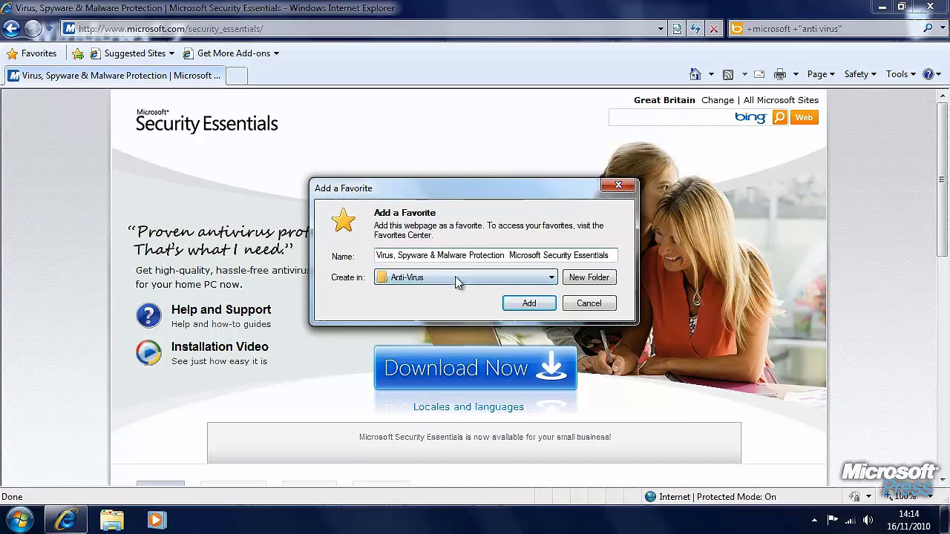
pyautogui.click(455, 278)
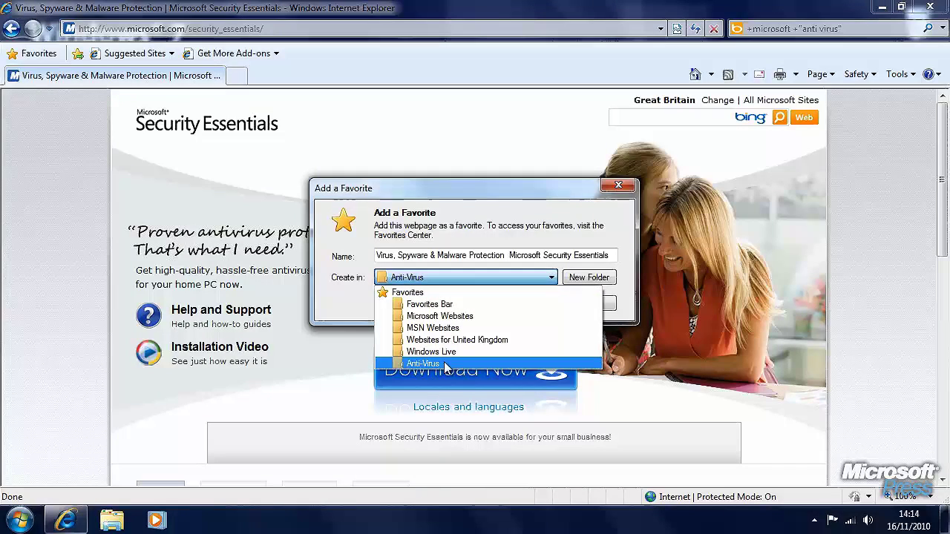
pyautogui.click(450, 365)
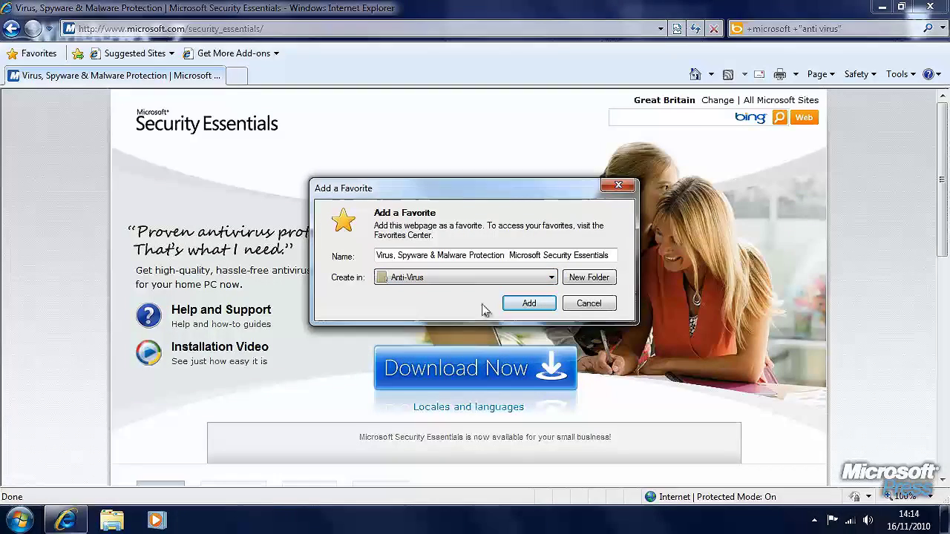
pyautogui.click(528, 304)
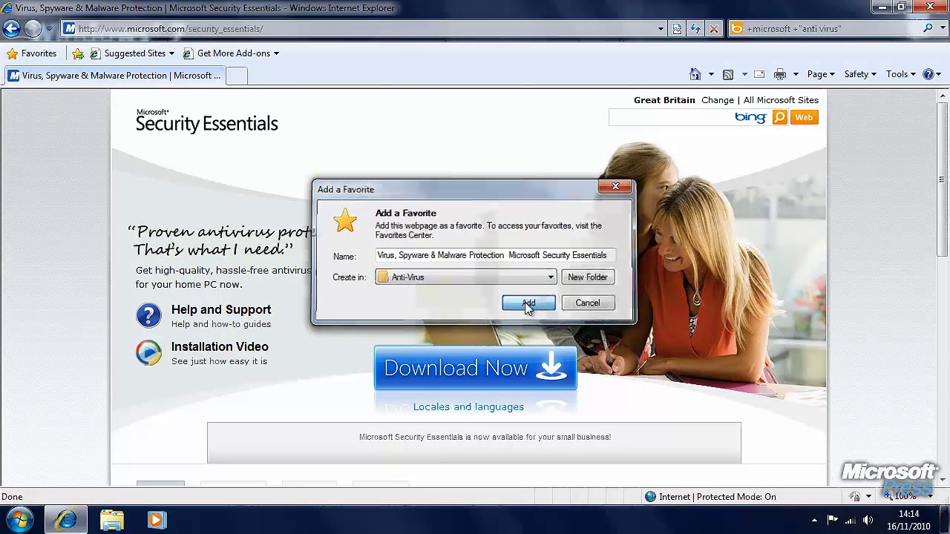
pyautogui.click(38, 54)
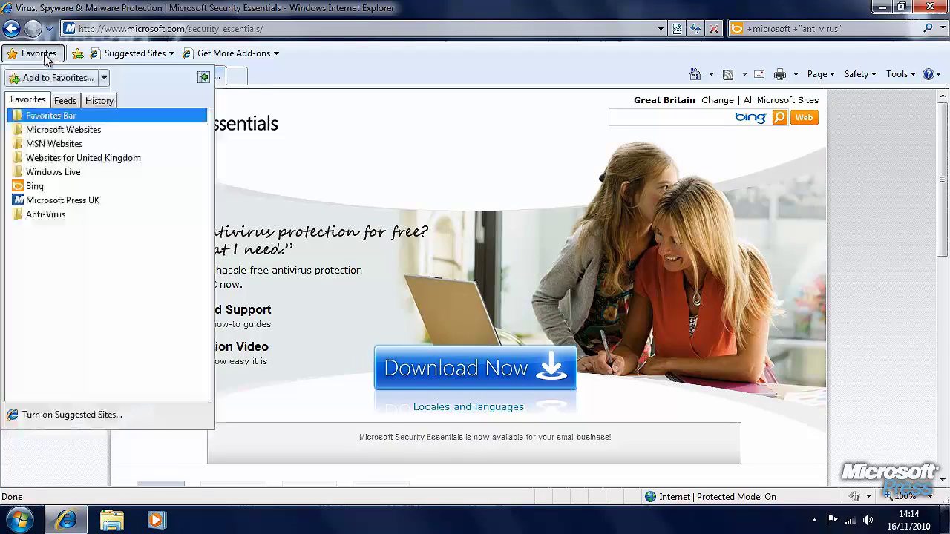
pyautogui.click(46, 215)
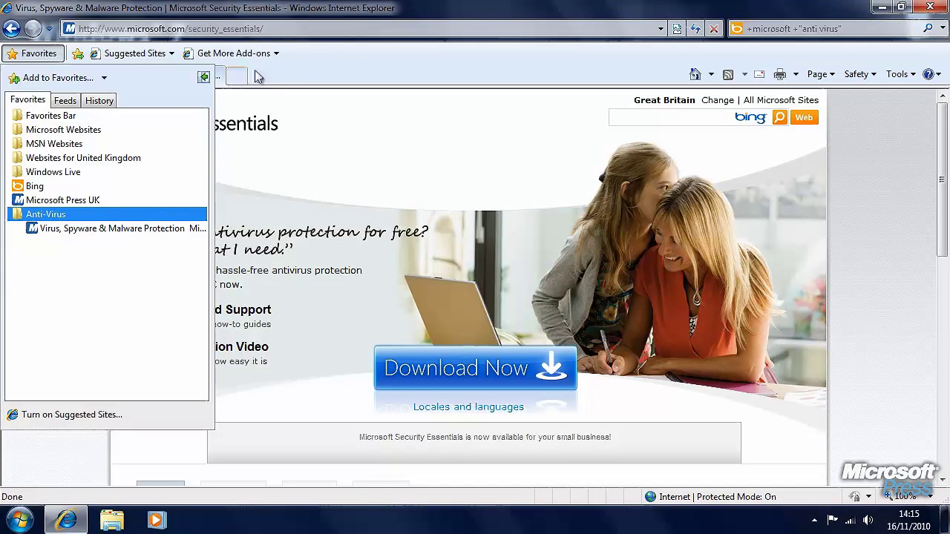
pyautogui.click(309, 64)
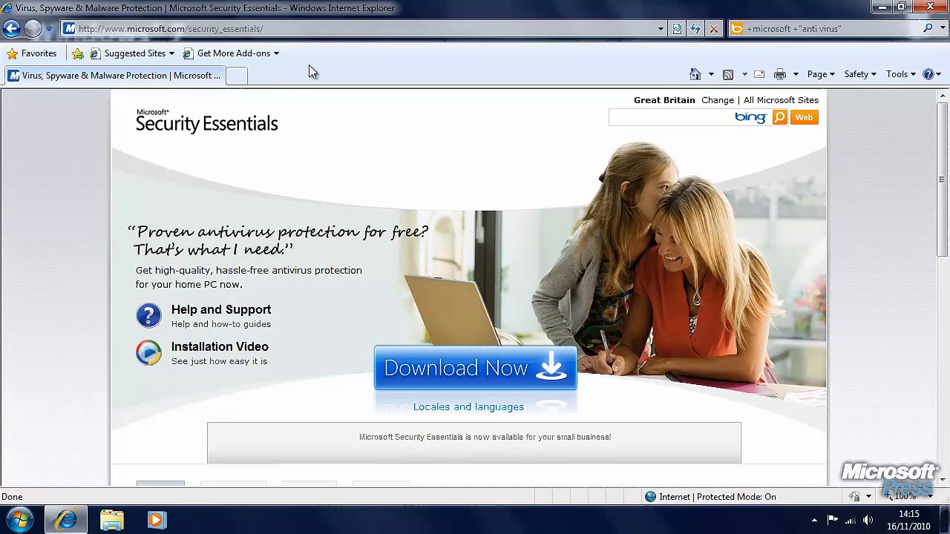
# Add Security Essentials to the Favorites Bar, reopen it from that link, then return to Bing
pyautogui.click(78, 54)
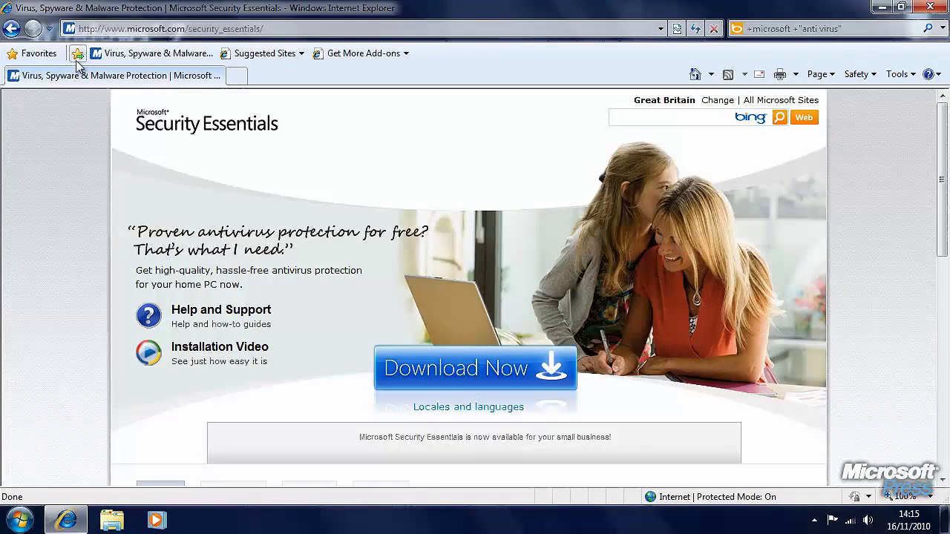
pyautogui.click(172, 30)
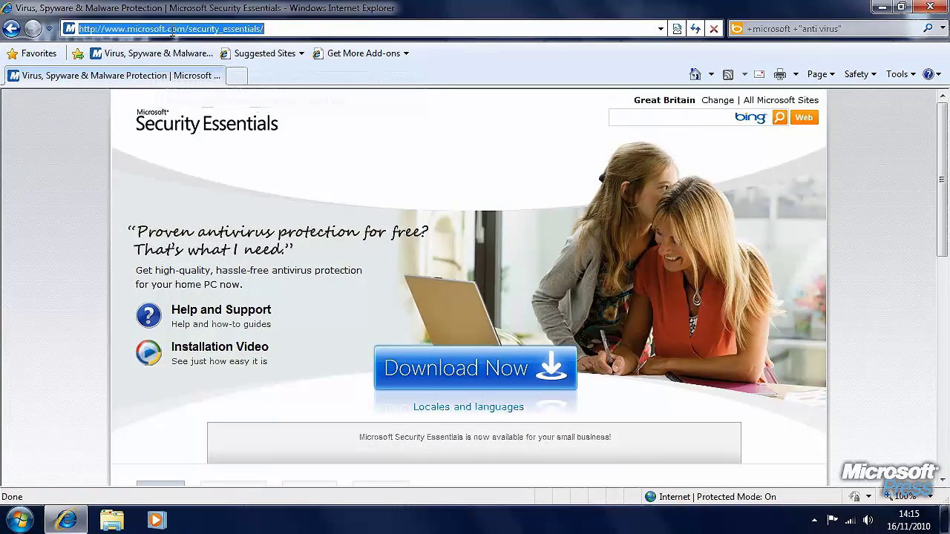
pyautogui.click(694, 74)
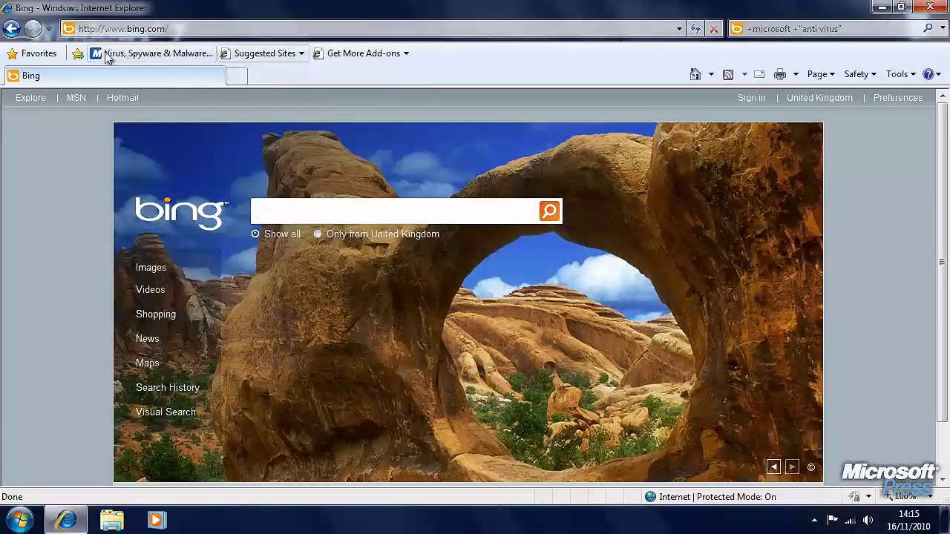
pyautogui.click(33, 53)
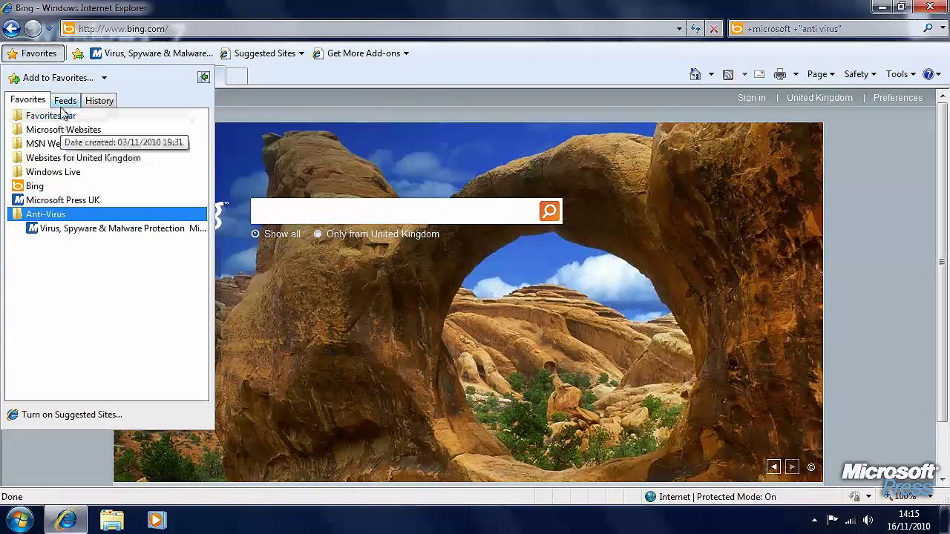
pyautogui.click(164, 58)
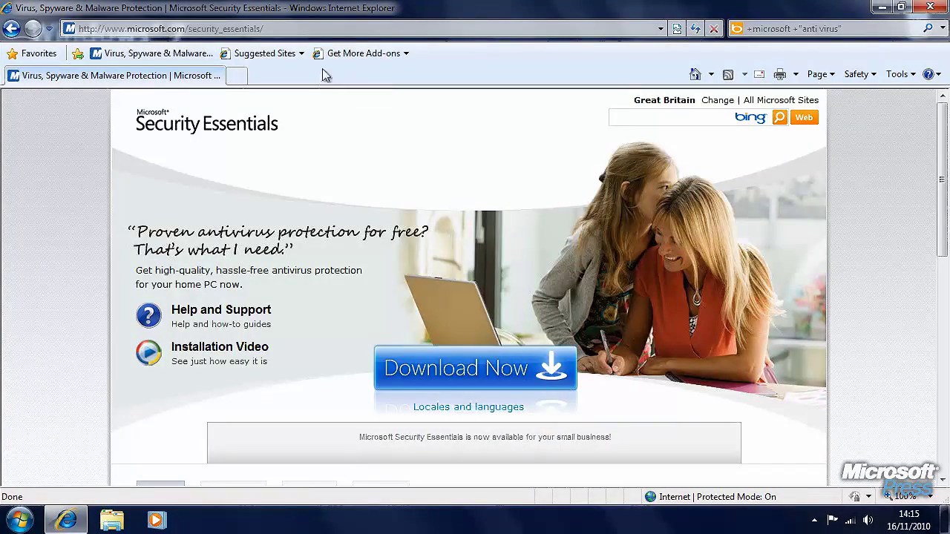
pyautogui.click(697, 76)
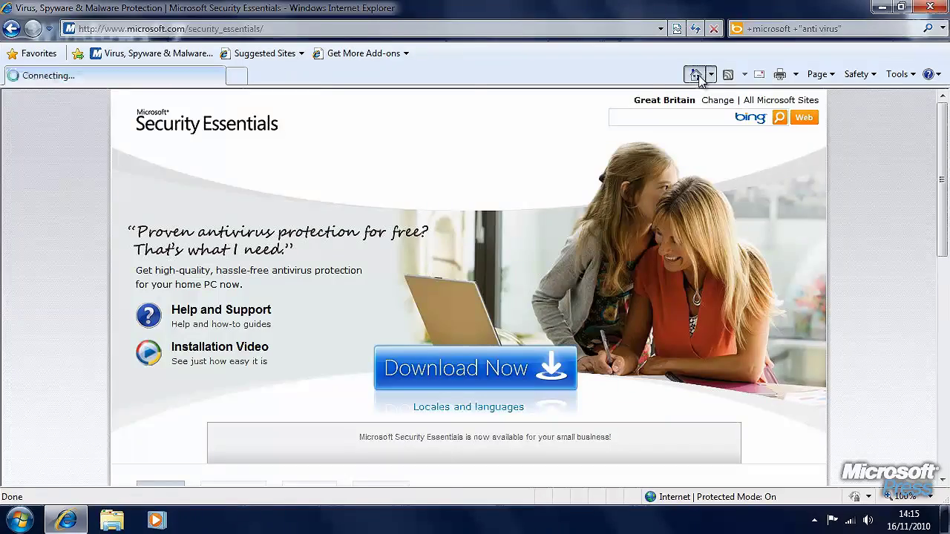
# Open the Anti-Virus Security Essentials favorite in a new tab and switch between it and Bing
pyautogui.click(37, 55)
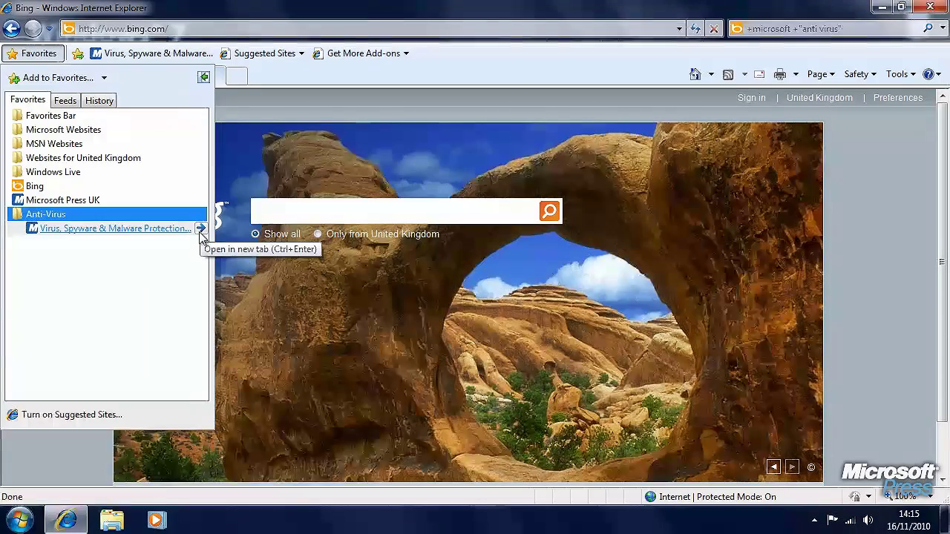
pyautogui.click(200, 230)
pyautogui.click(261, 78)
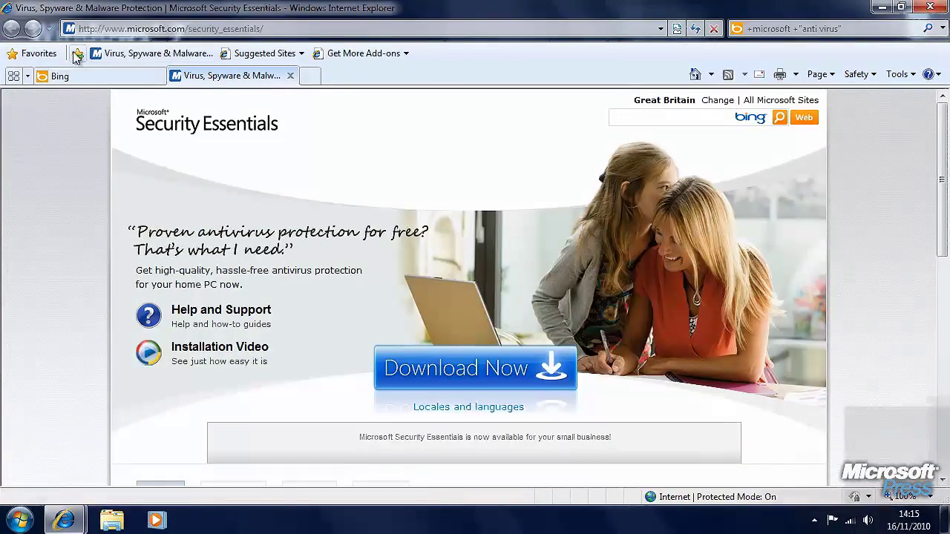
pyautogui.click(145, 77)
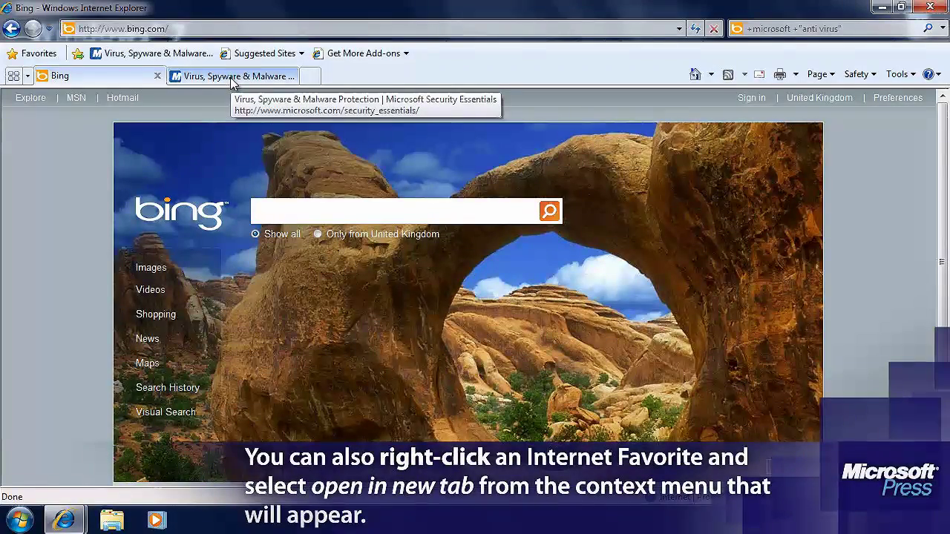
pyautogui.click(232, 77)
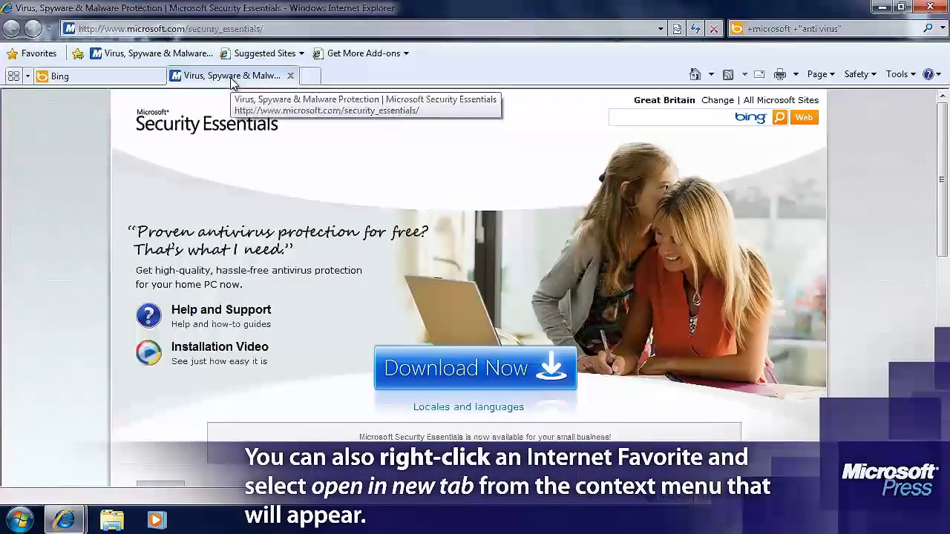
pyautogui.click(901, 30)
# Clear the old query, load Bing's home page, and open the Add-ons Gallery of search providers
pyautogui.press('BackSpace')
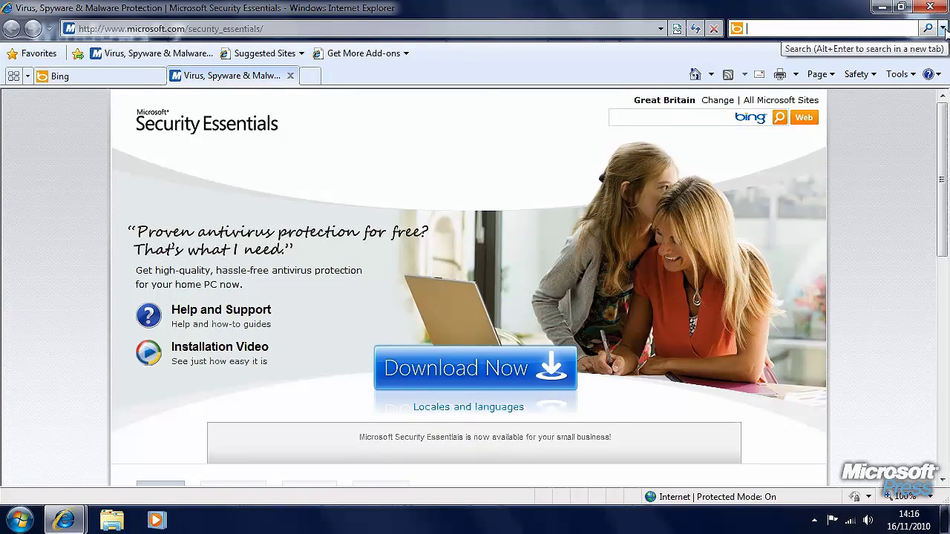
pyautogui.click(695, 73)
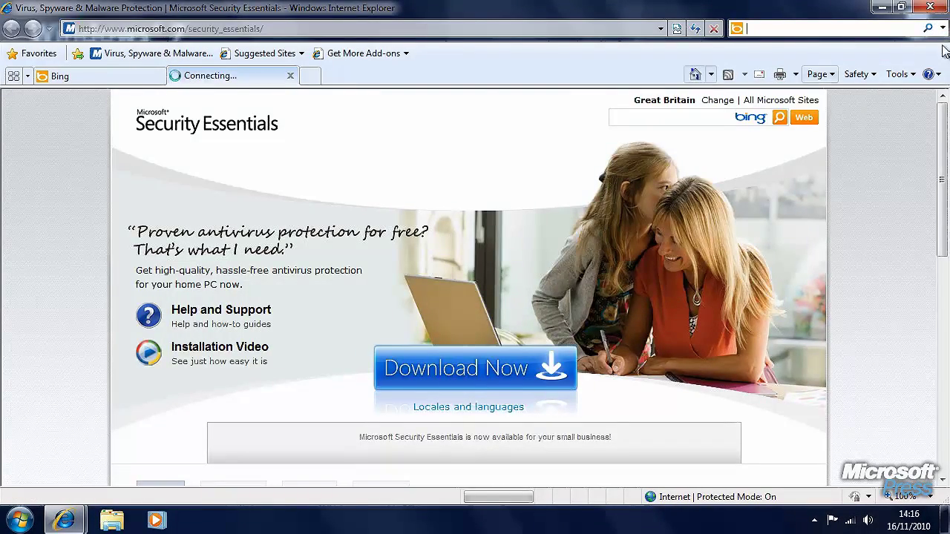
pyautogui.click(943, 31)
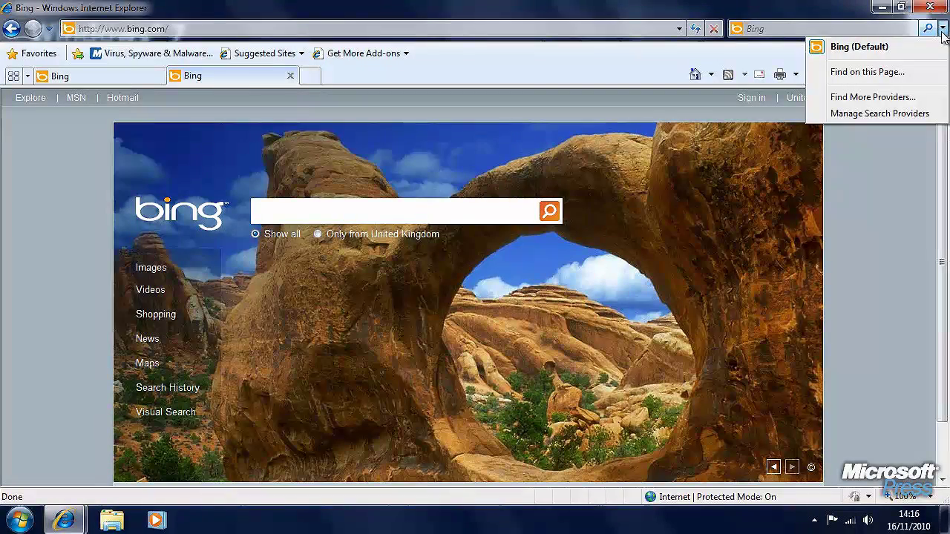
pyautogui.click(922, 99)
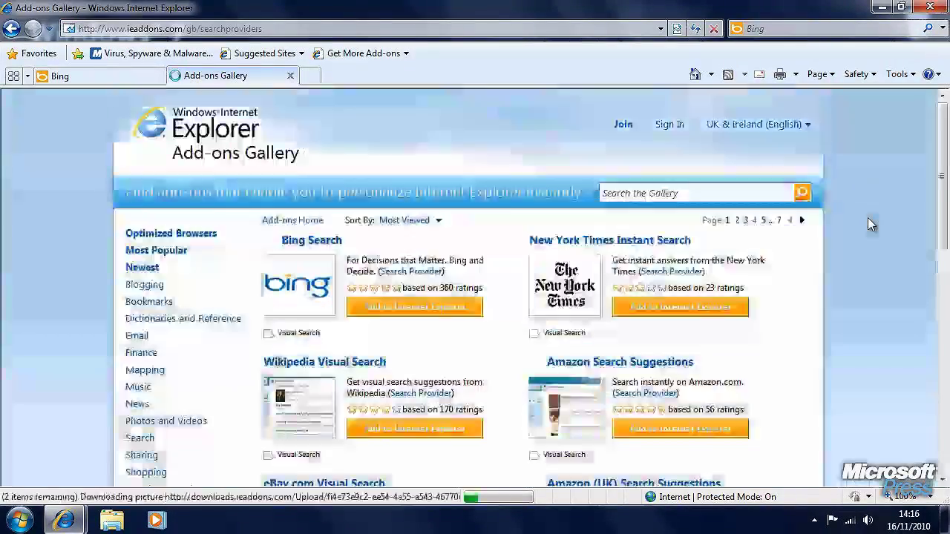
# Add Wikipedia Visual Search, Wikipedia (en), as a search provider from the gallery
pyautogui.moveTo(943, 128); pyautogui.dragTo(939, 178)
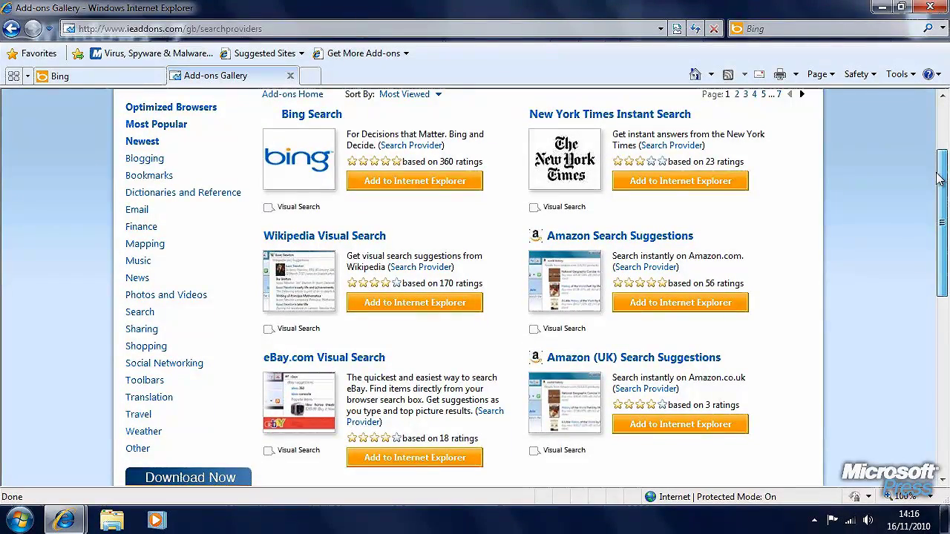
pyautogui.moveTo(938, 179); pyautogui.dragTo(938, 336)
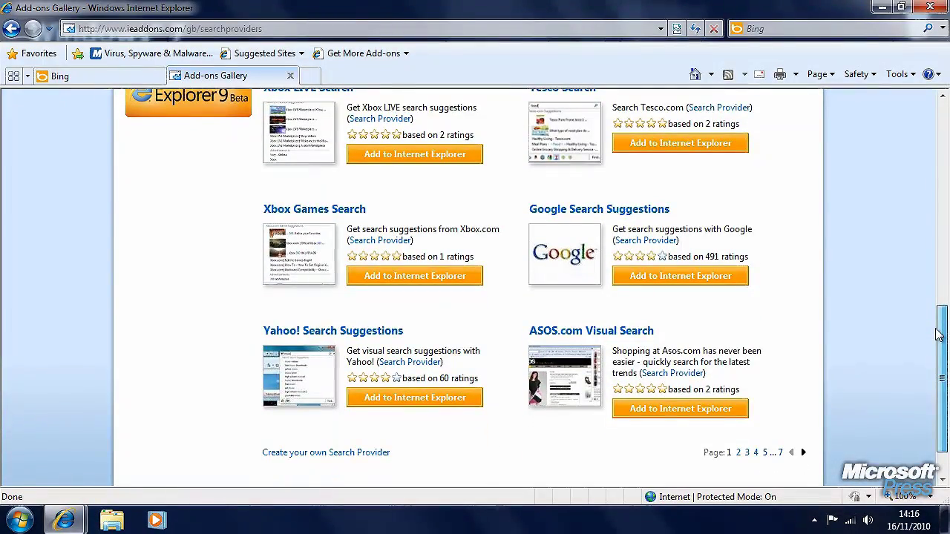
pyautogui.moveTo(939, 335)
pyautogui.mouseDown()
pyautogui.moveTo(942, 132)
pyautogui.moveTo(943, 141)
pyautogui.mouseUp()
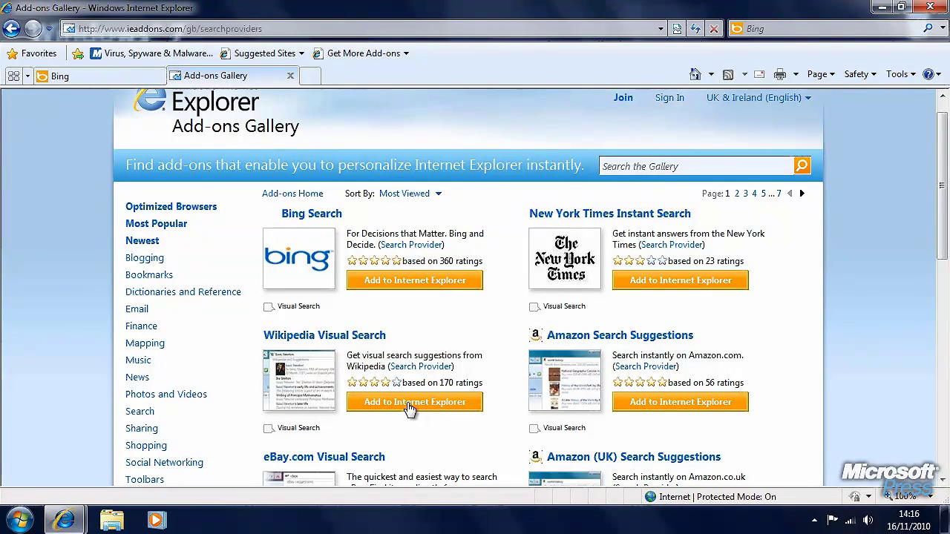
pyautogui.click(411, 404)
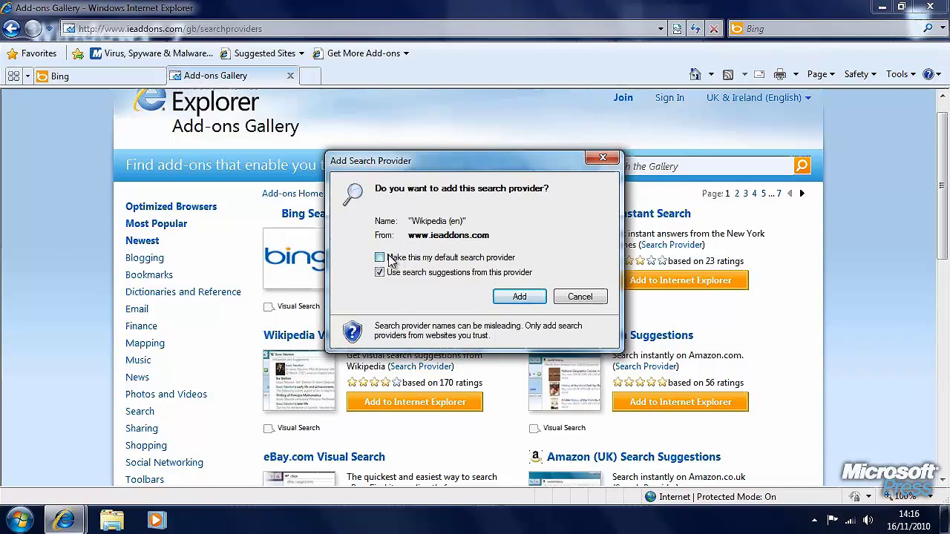
pyautogui.click(517, 297)
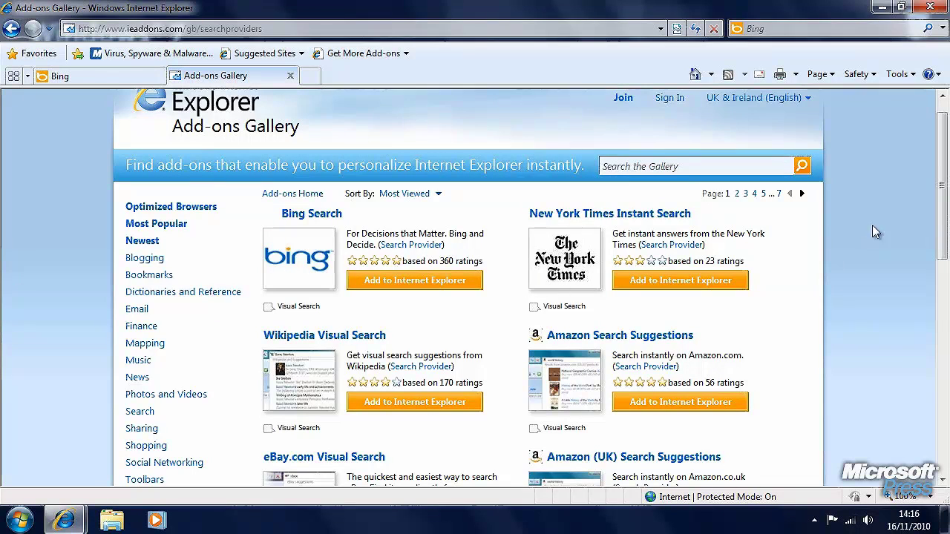
pyautogui.click(941, 28)
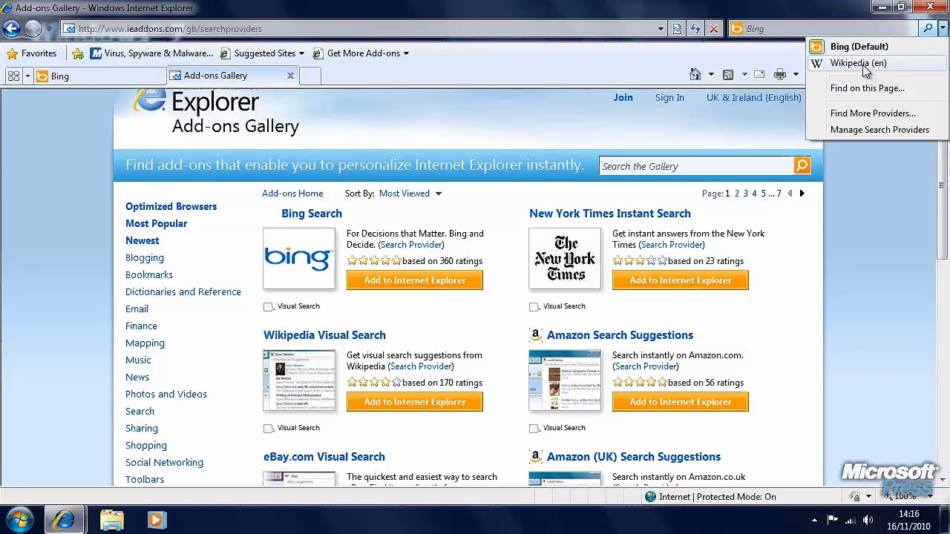
# Search Wikipedia (en) for 'microsoft anti virus' and scroll through the MSAV article
pyautogui.click(863, 65)
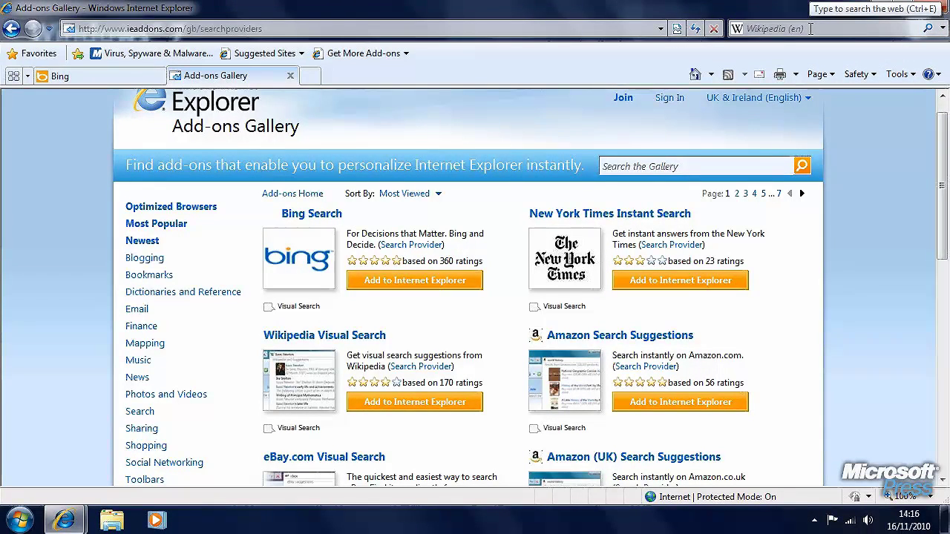
pyautogui.click(810, 28)
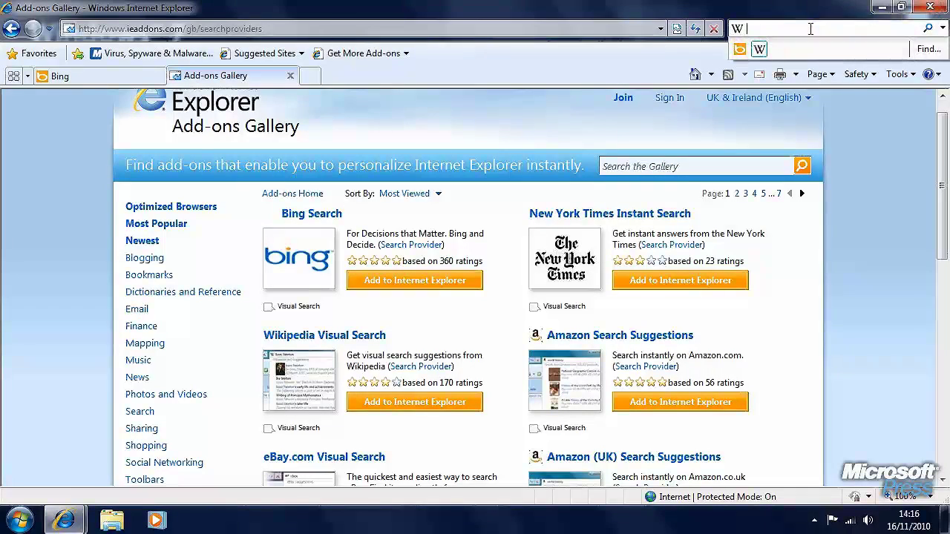
pyautogui.write('microsof')
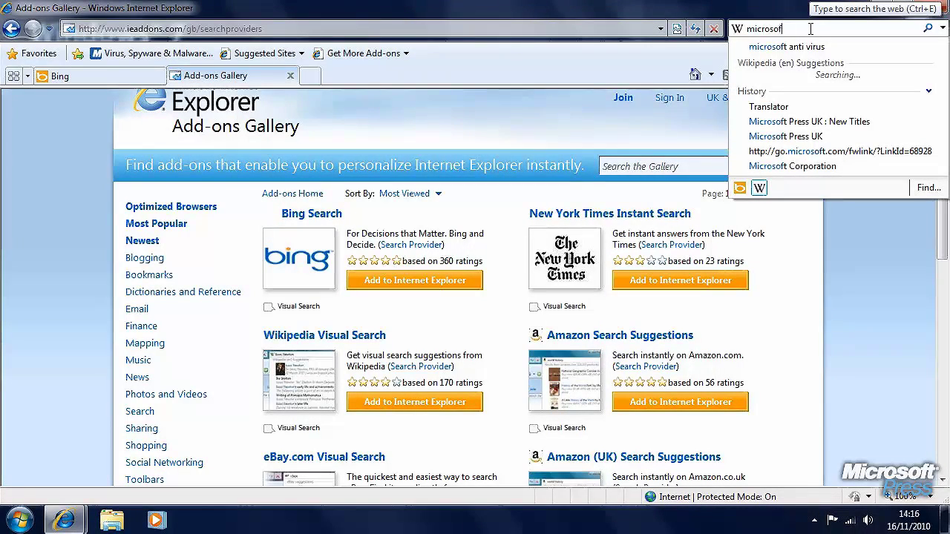
pyautogui.write('t anti virus')
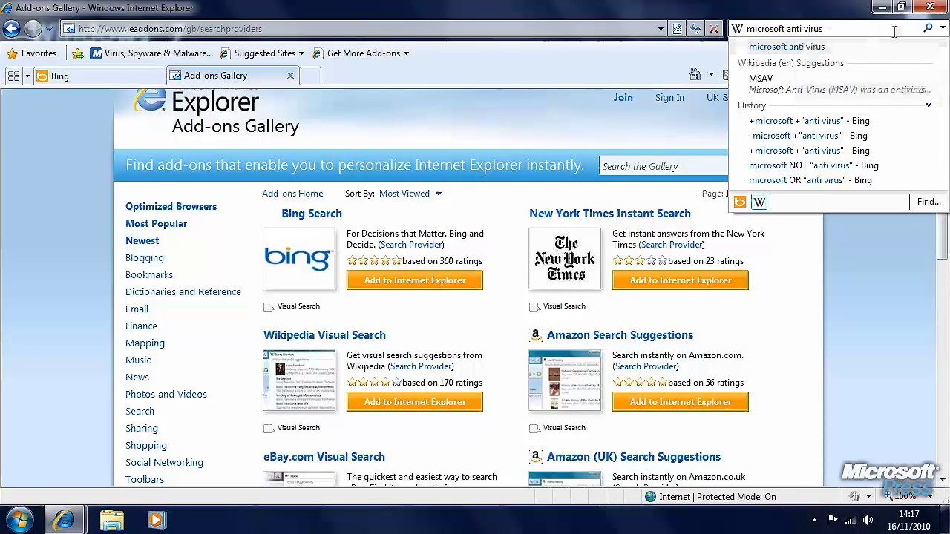
pyautogui.click(927, 31)
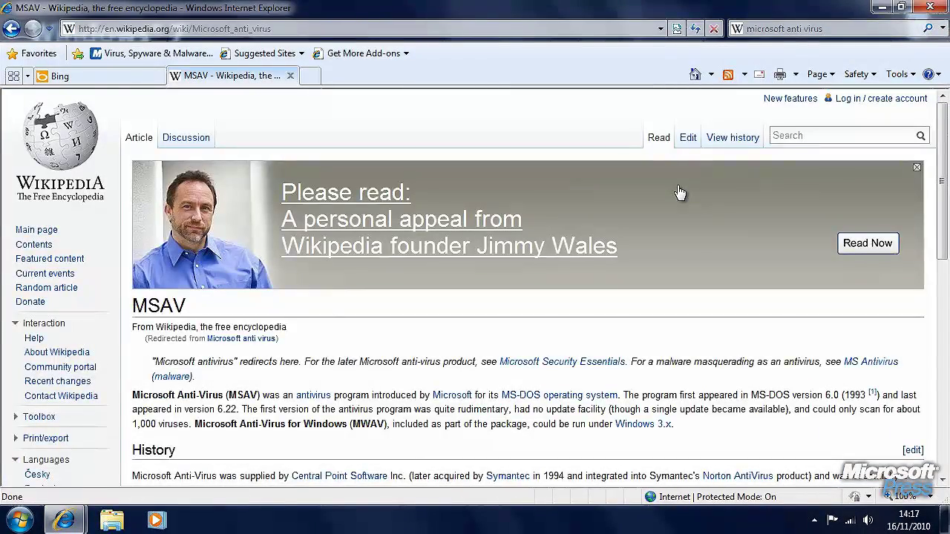
pyautogui.scroll(-3, 678, 191)
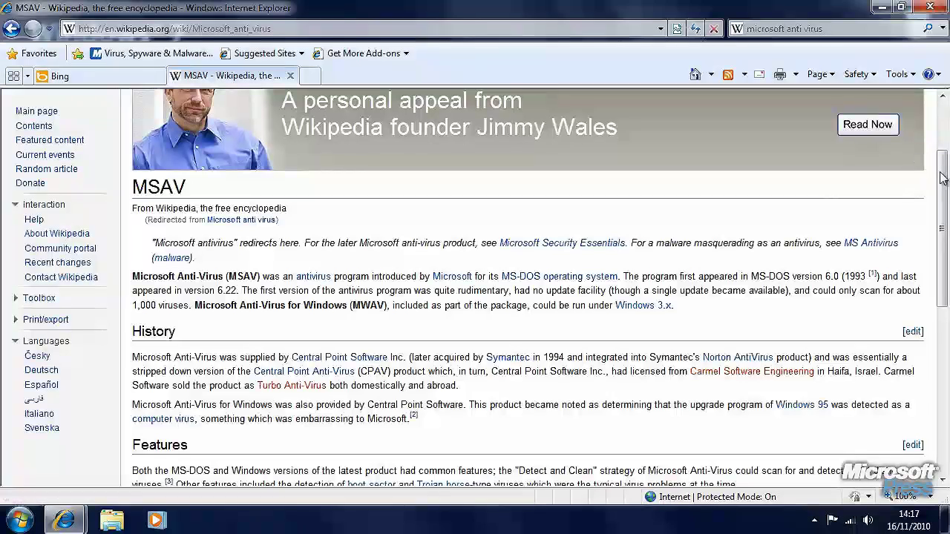
pyautogui.moveTo(942, 179)
pyautogui.mouseDown()
pyautogui.moveTo(941, 236)
pyautogui.moveTo(941, 225)
pyautogui.mouseUp()
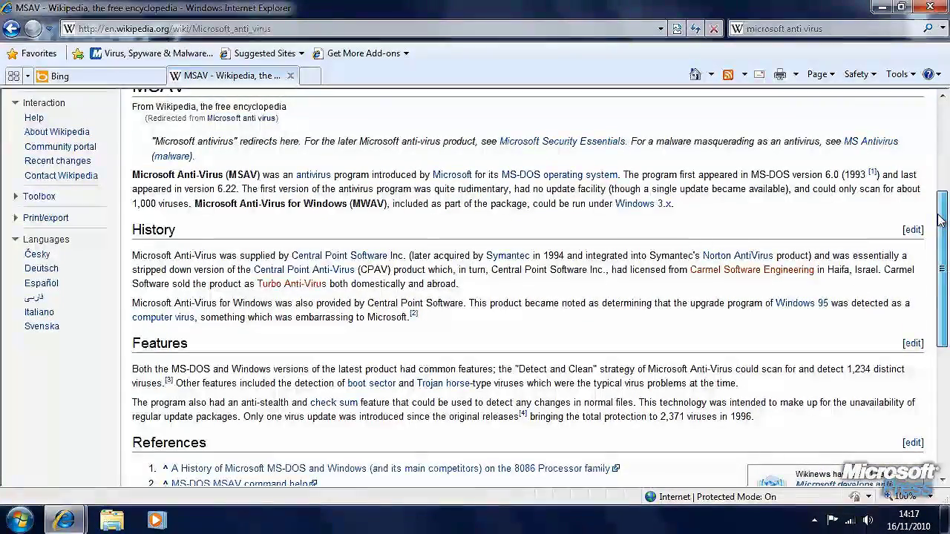
pyautogui.click(942, 28)
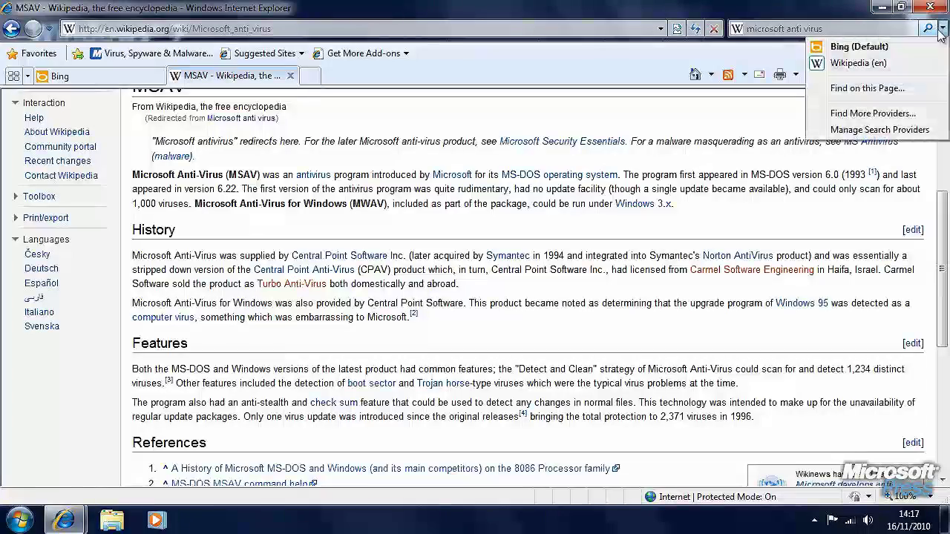
# Add eBay as a search provider from the Add-ons Gallery
pyautogui.click(874, 113)
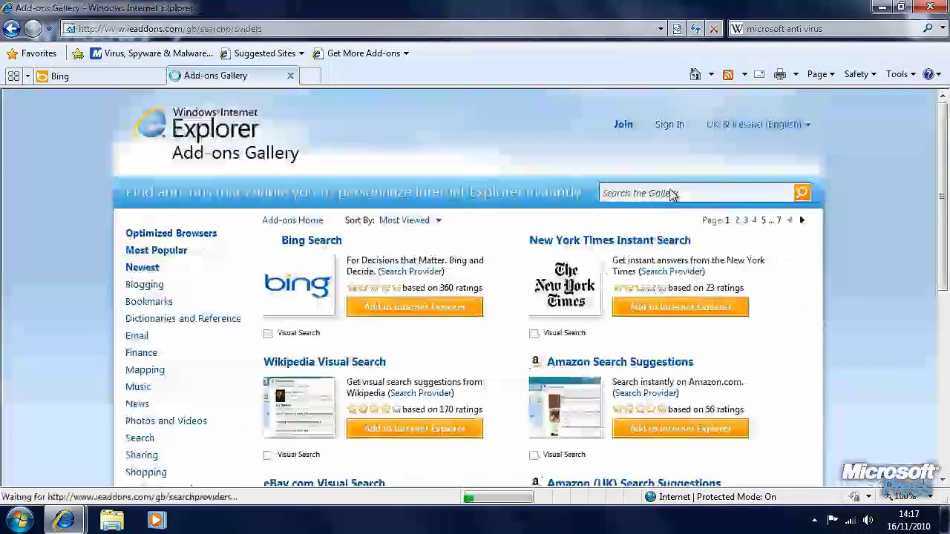
pyautogui.moveTo(943, 193); pyautogui.dragTo(944, 288)
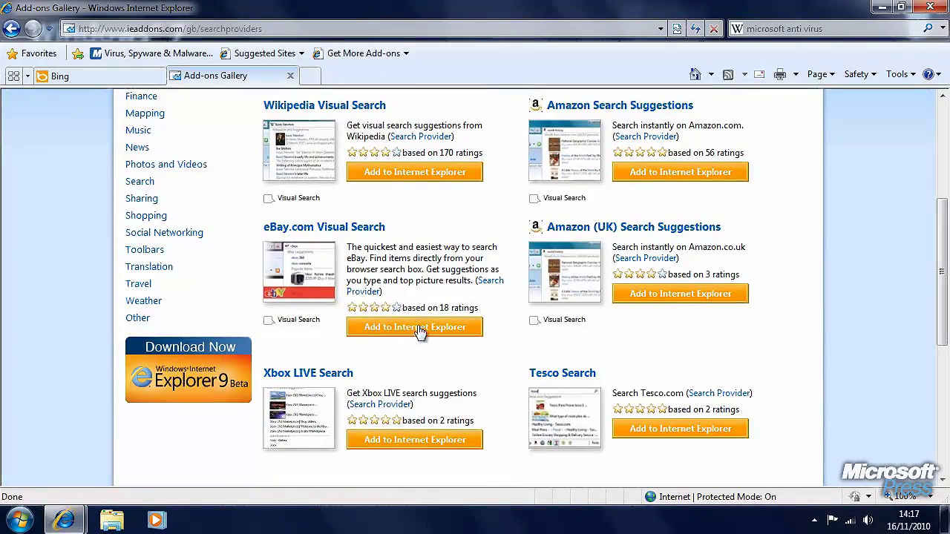
pyautogui.click(420, 328)
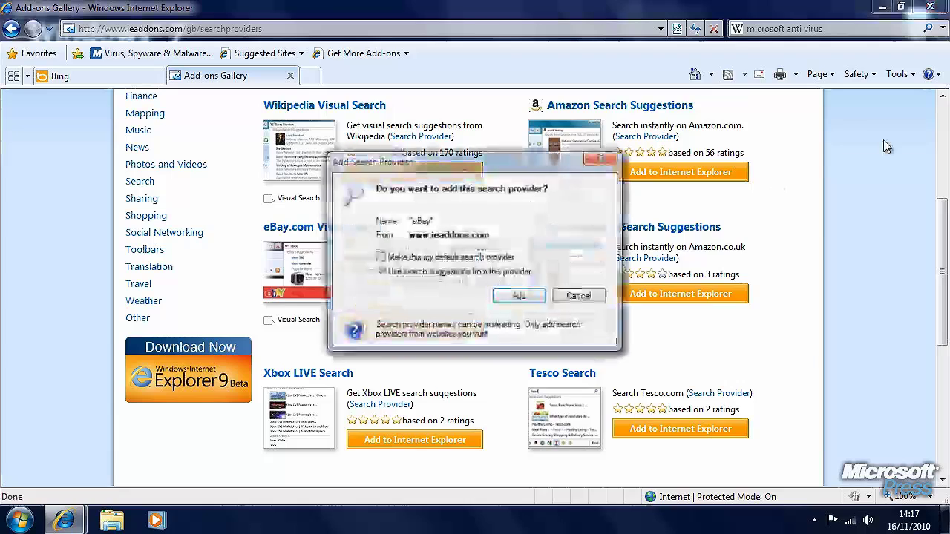
pyautogui.click(520, 297)
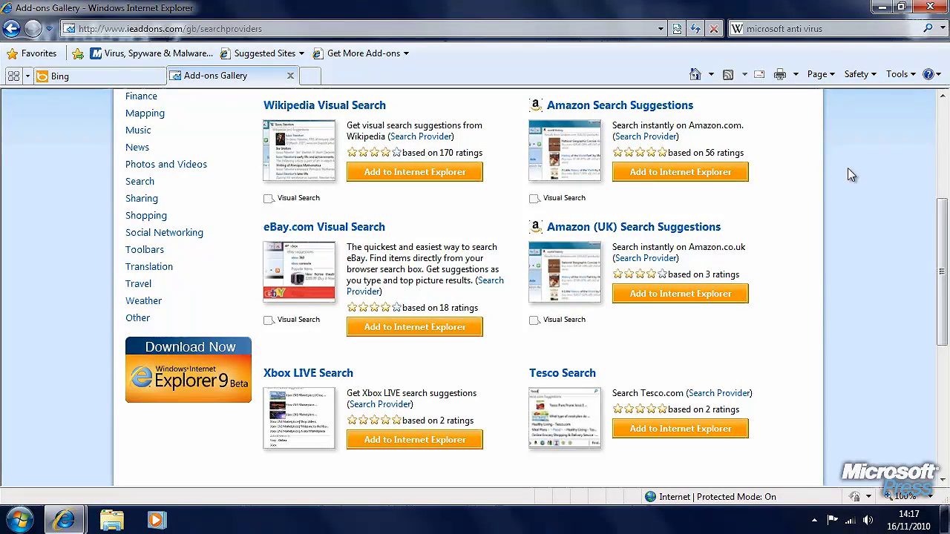
# Switch the search provider to eBay and search for 'porcelain mug'
pyautogui.click(942, 29)
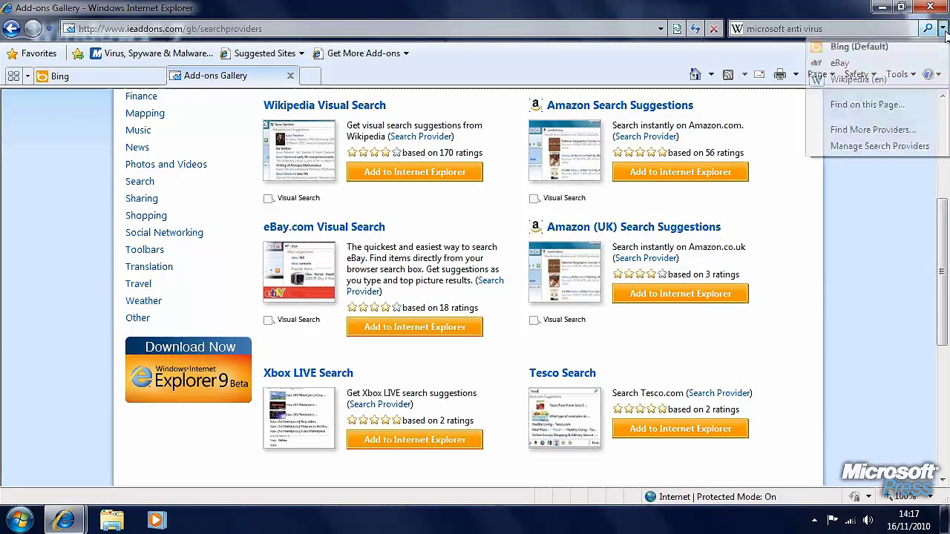
pyautogui.click(840, 63)
pyautogui.click(832, 28)
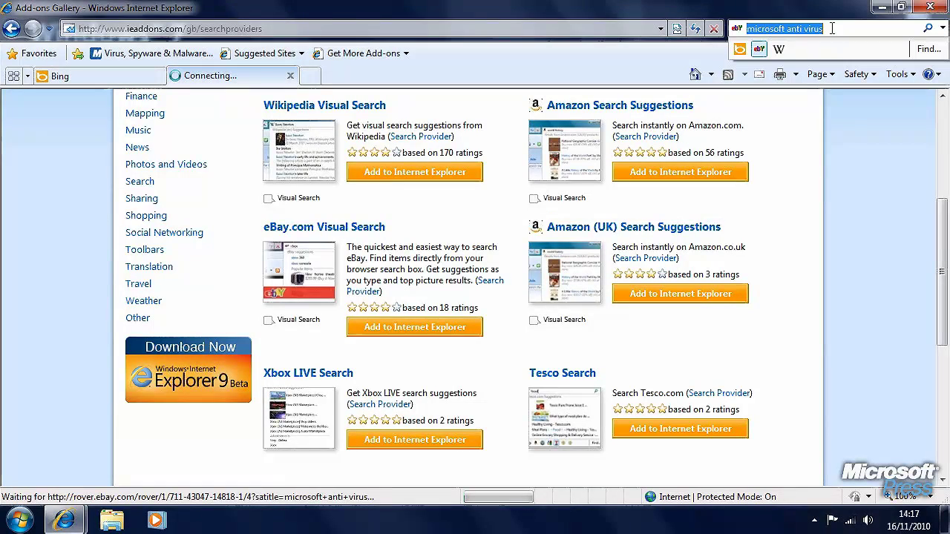
pyautogui.write('porcela')
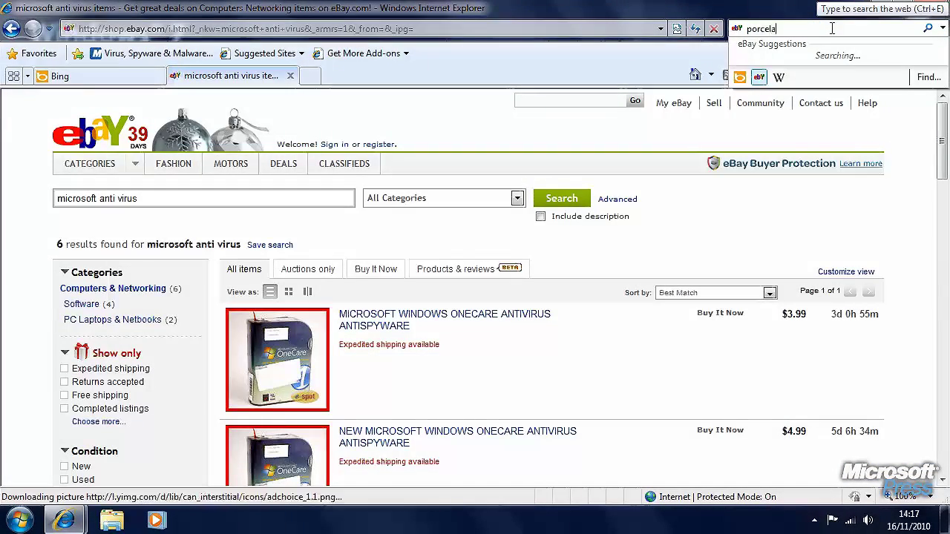
pyautogui.write('in mu')
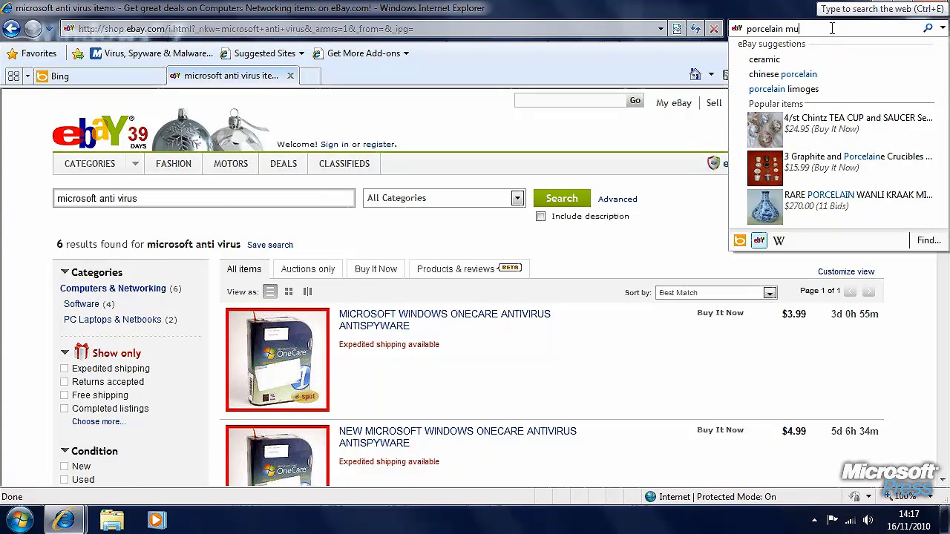
pyautogui.write('g')
pyautogui.press('Return')
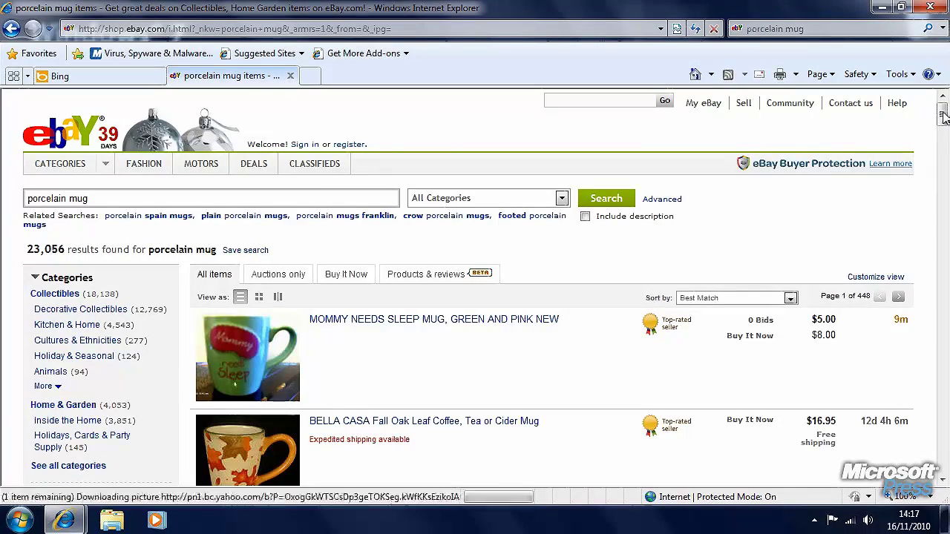
pyautogui.moveTo(944, 121)
pyautogui.mouseDown()
pyautogui.moveTo(944, 137)
pyautogui.moveTo(943, 107)
pyautogui.mouseUp()
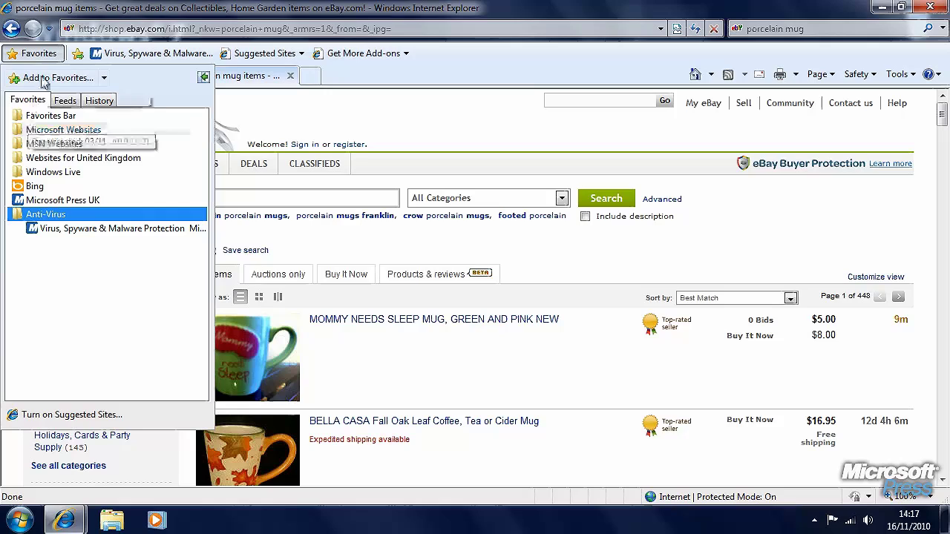
pyautogui.click(46, 143)
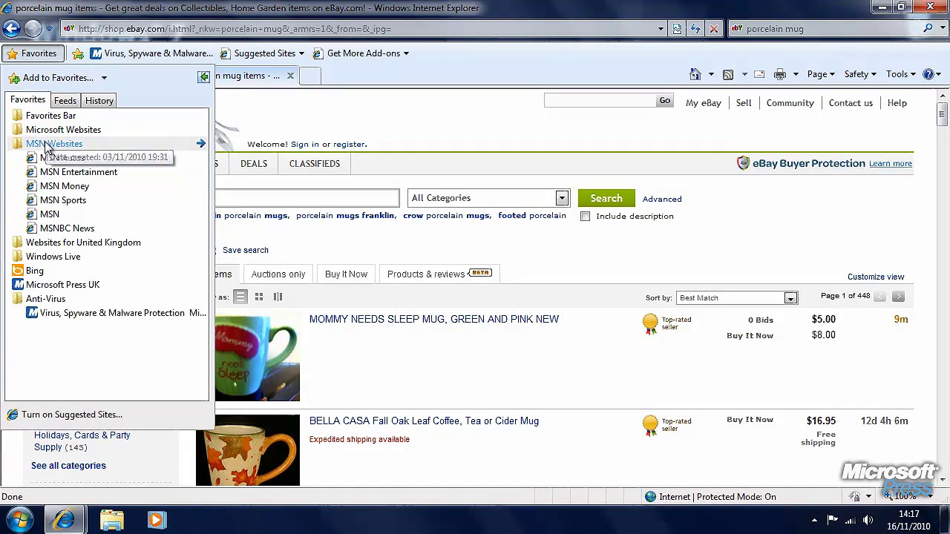
pyautogui.click(44, 243)
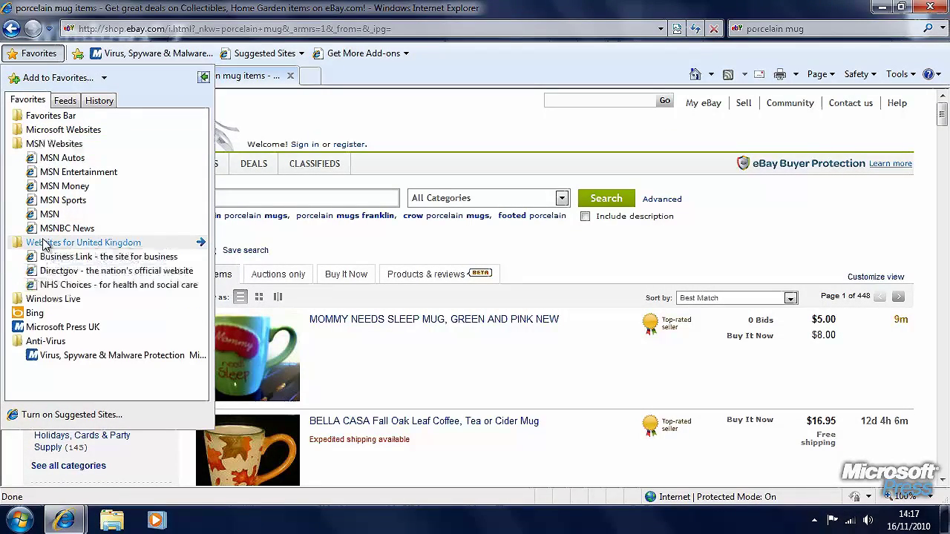
pyautogui.click(46, 298)
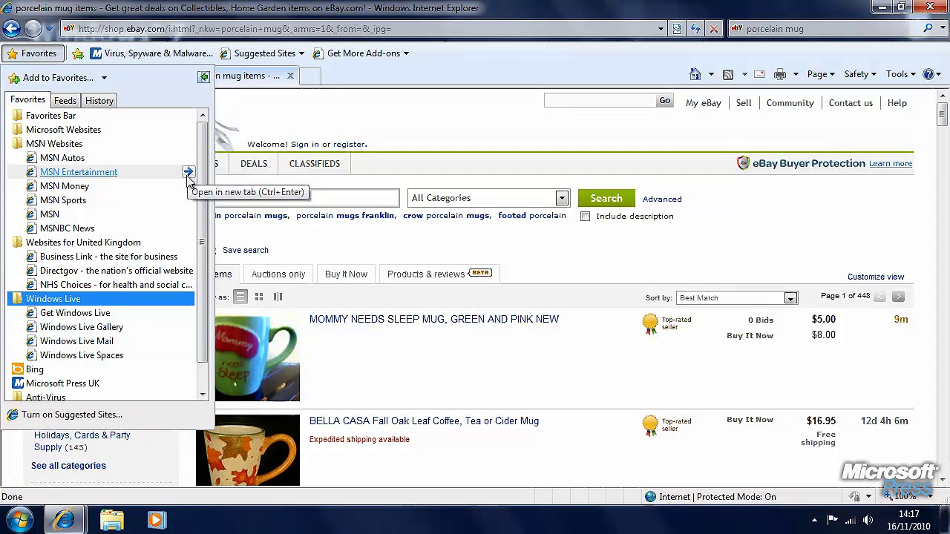
pyautogui.click(414, 109)
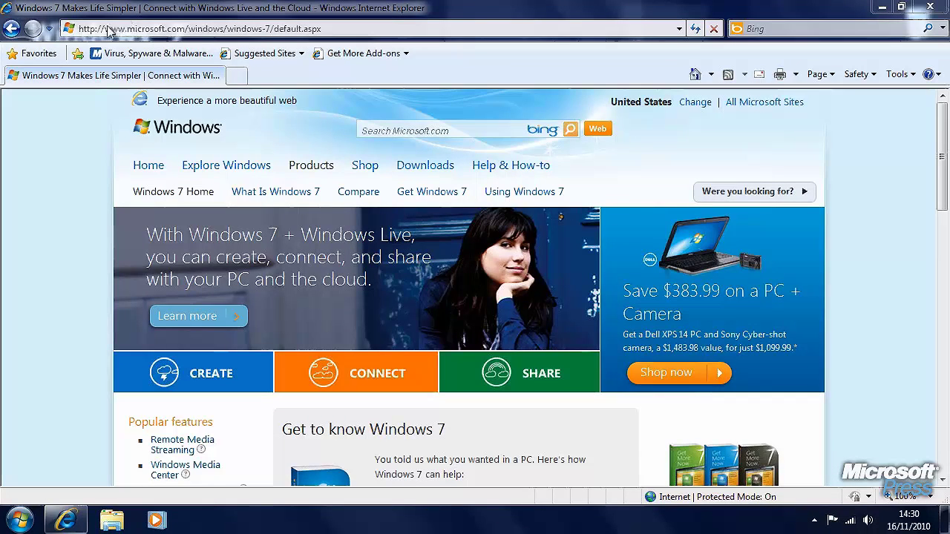
# Select the full Windows 7 page address in the address bar
pyautogui.click(282, 29)
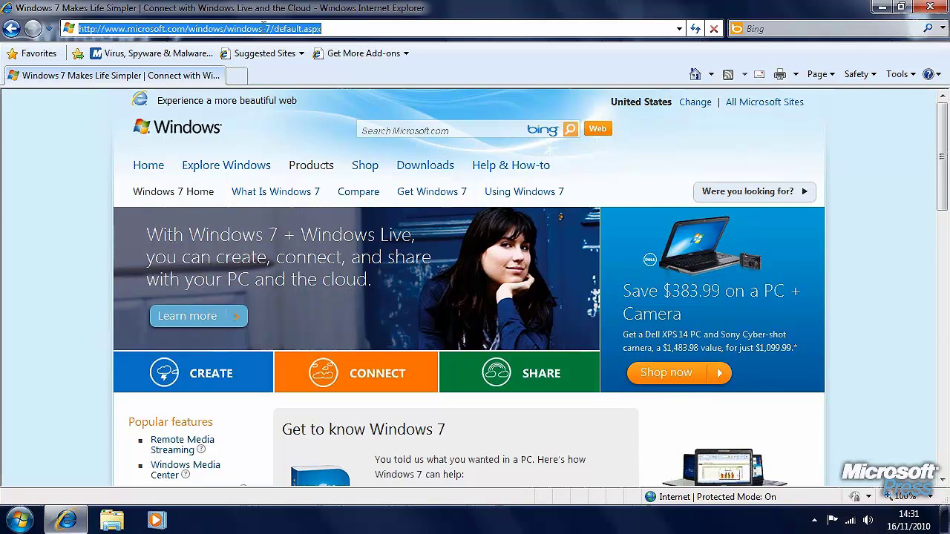
# Copy the selected Windows 7 page URL to the clipboard
pyautogui.rightClick(263, 27)
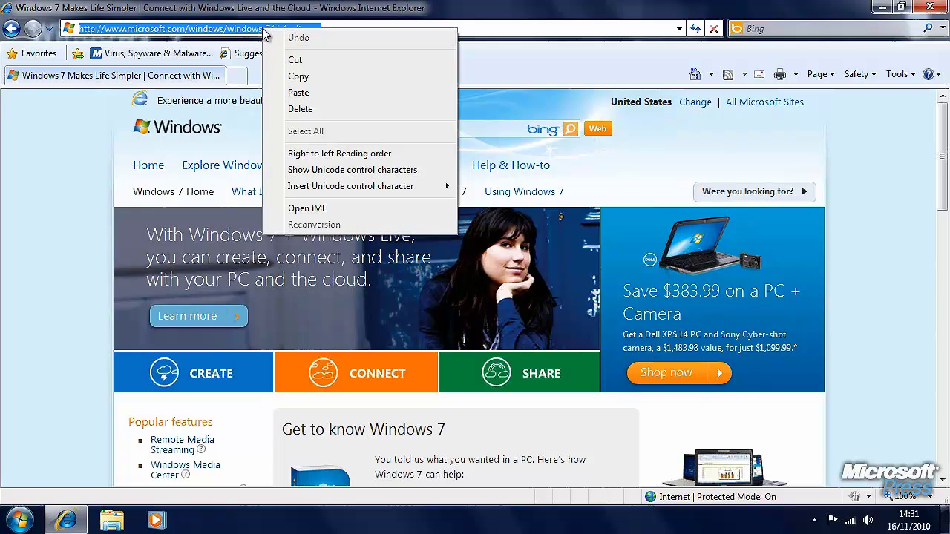
pyautogui.click(339, 76)
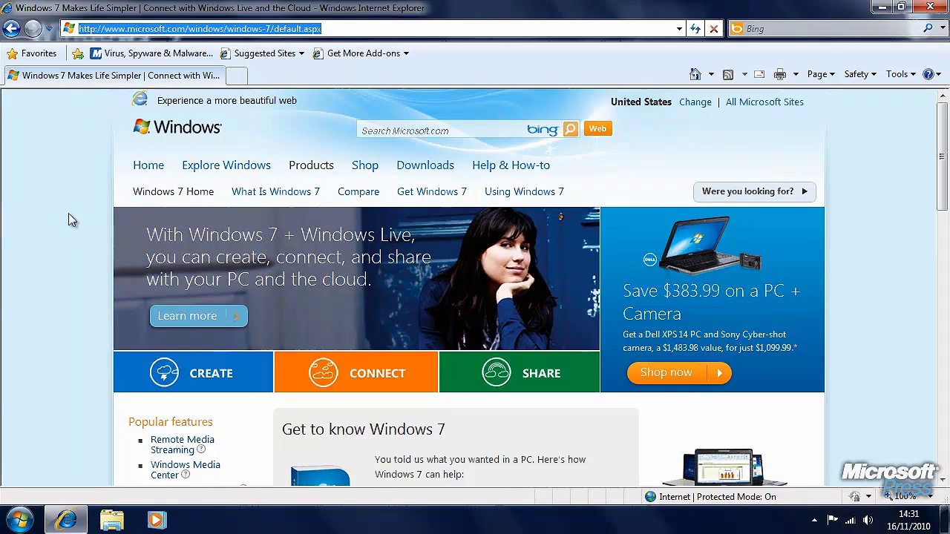
# Paste the Windows 7 address into a new Notepad note, then close it without saving
pyautogui.click(20, 521)
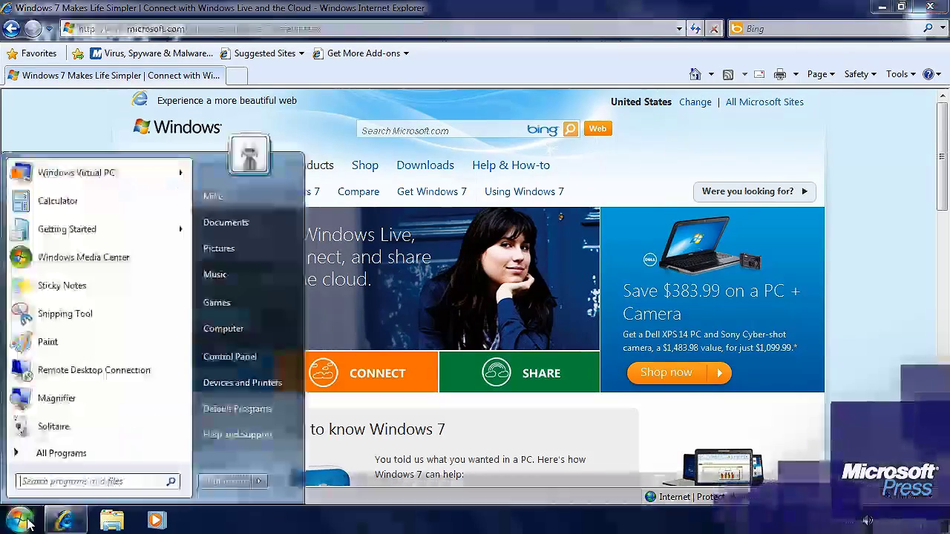
pyautogui.write('notepad')
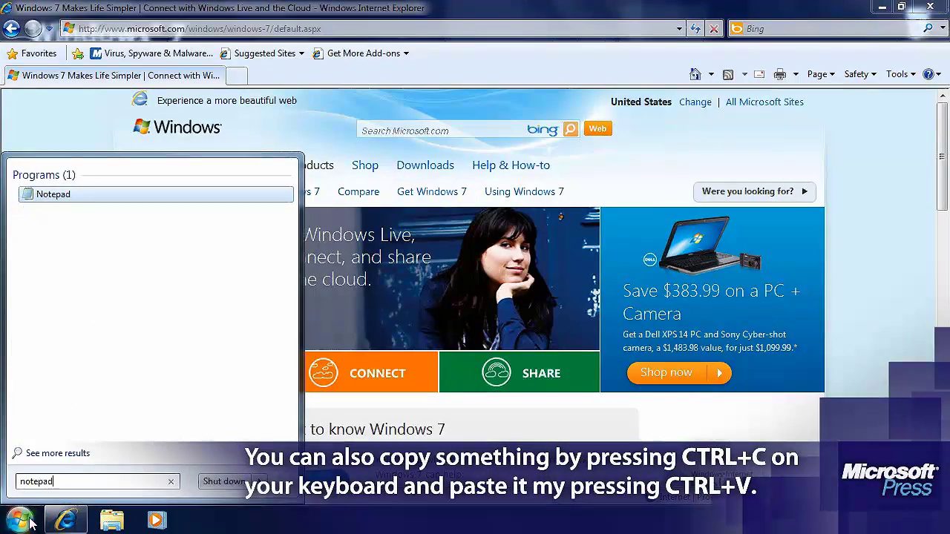
pyautogui.press('Return')
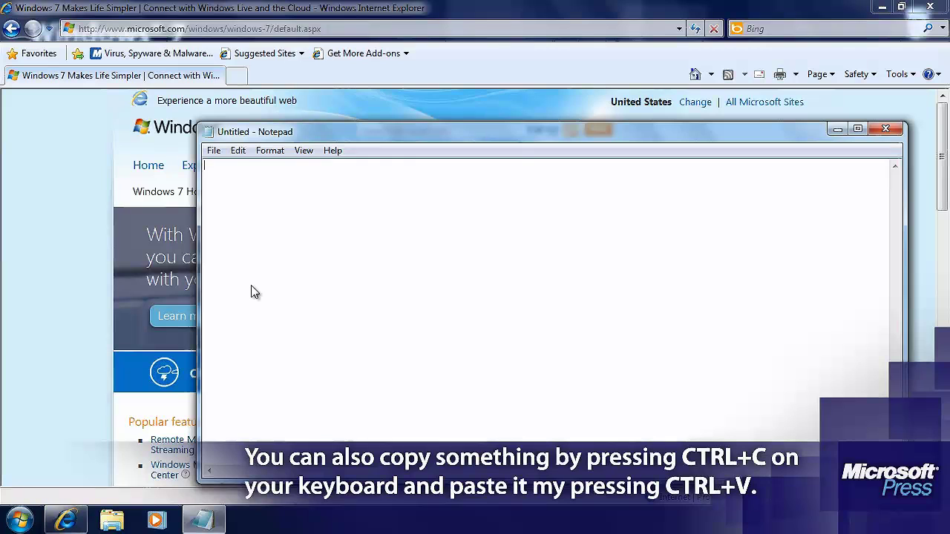
pyautogui.rightClick(252, 289)
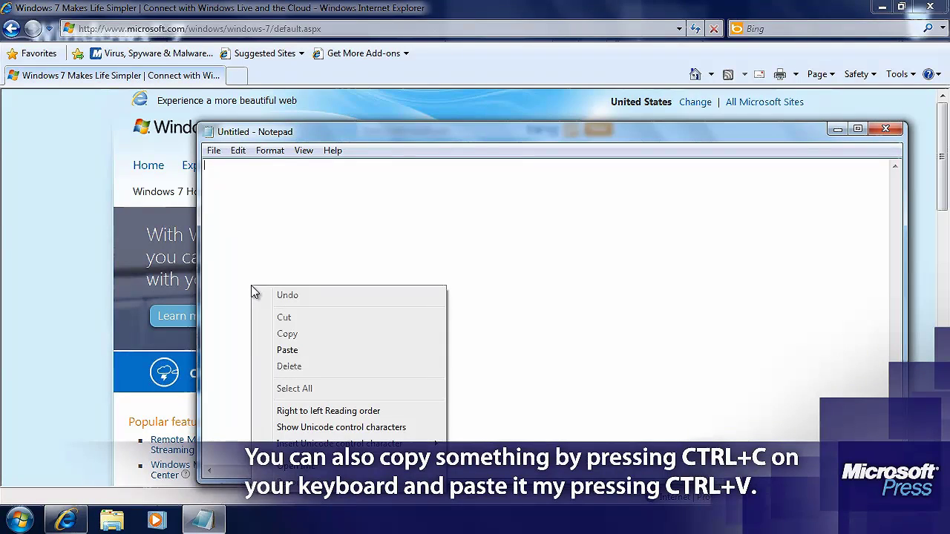
pyautogui.click(354, 349)
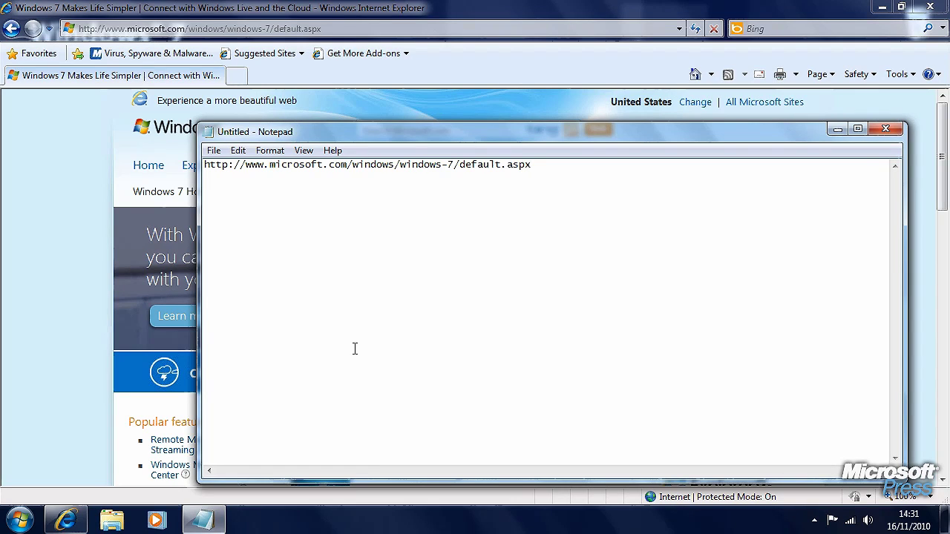
pyautogui.click(885, 131)
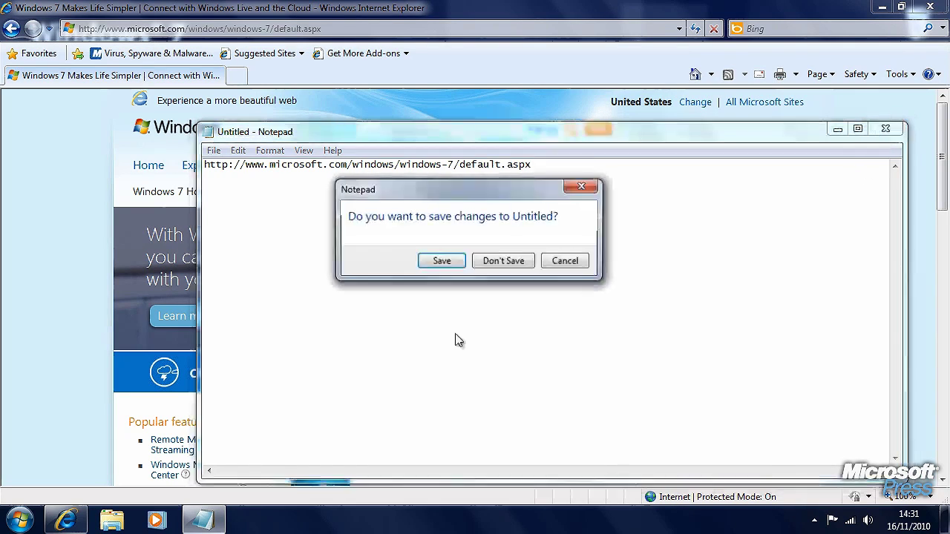
pyautogui.click(503, 261)
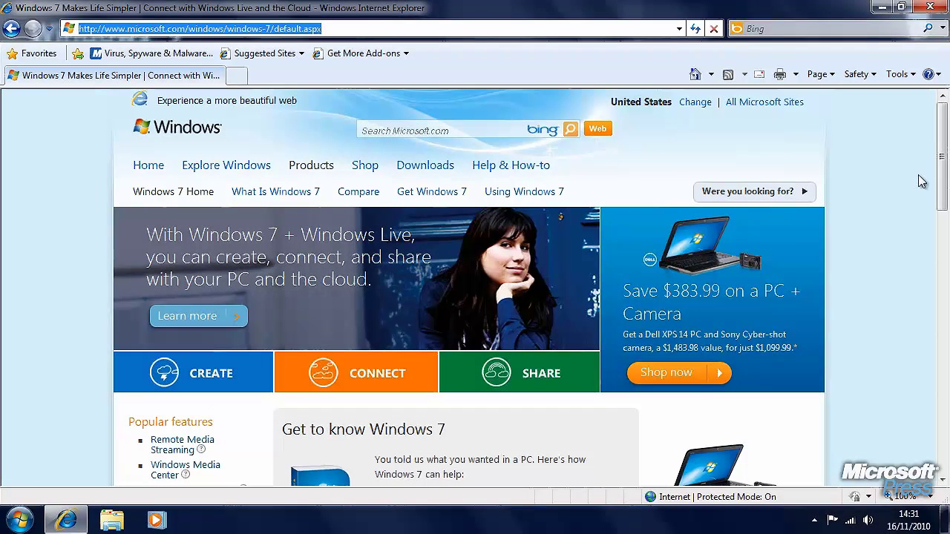
# Open Save As from the Page menu to show the Save Webpage dialog as a web archive
pyautogui.click(832, 81)
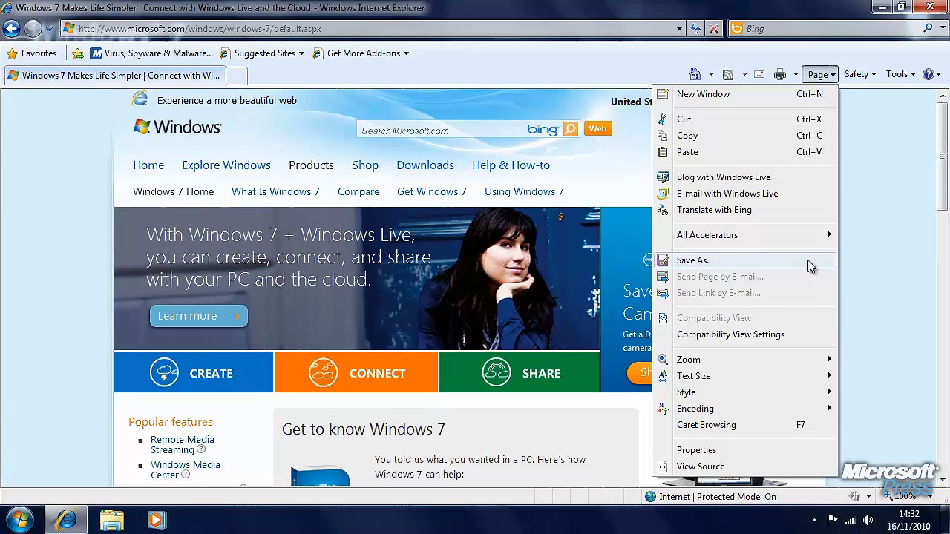
pyautogui.click(810, 266)
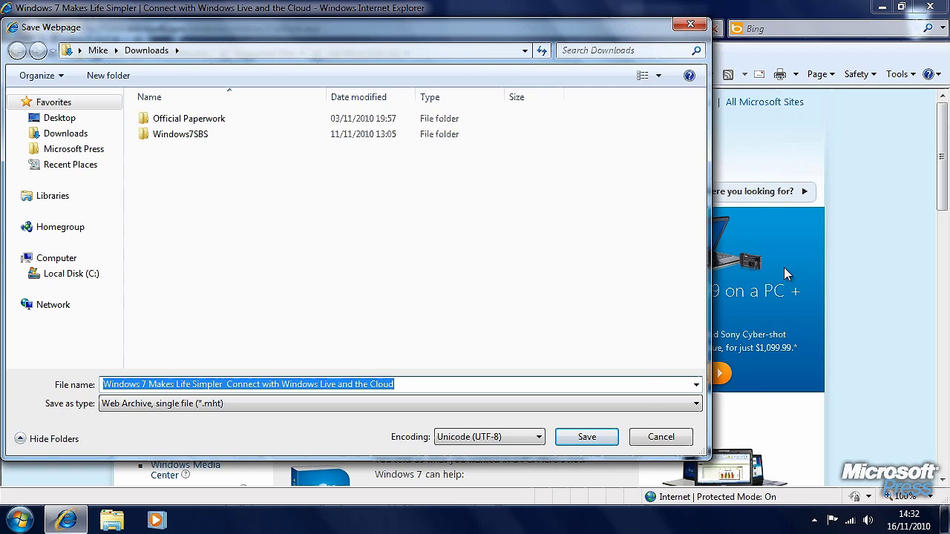
# Cancel the Save Webpage dialog without saving the Windows 7 page
pyautogui.click(660, 437)
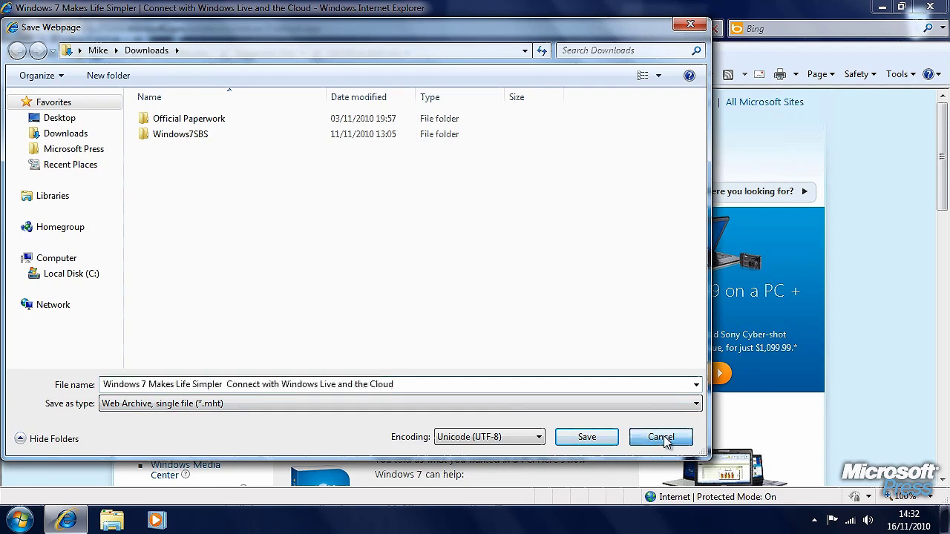